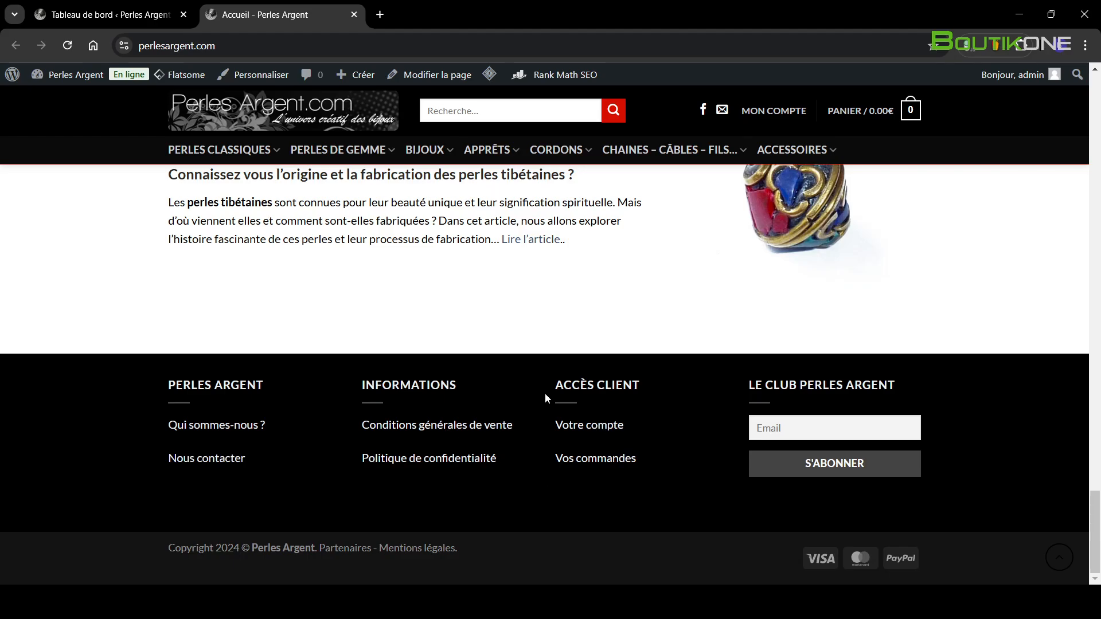
- Start a new page from the WordPress dashboard of the Perles Argent site
scroll(436, 269, "up", 10)
scroll(452, 256, "down", 10)
left_click(105, 7)
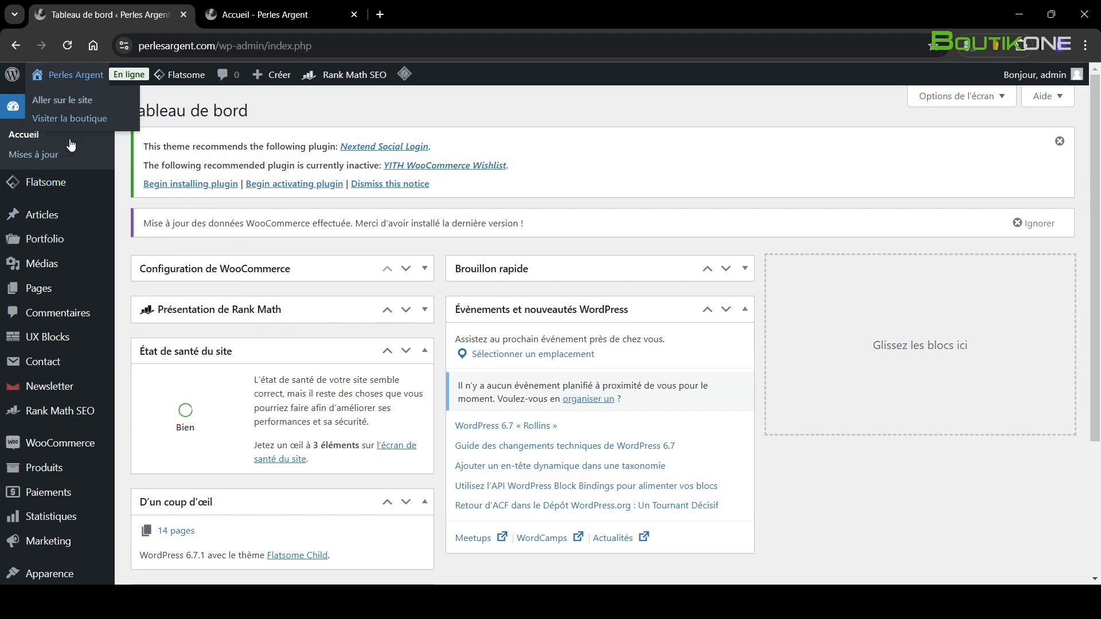
scroll(170, 358, "down", 1)
scroll(57, 259, "up", 1)
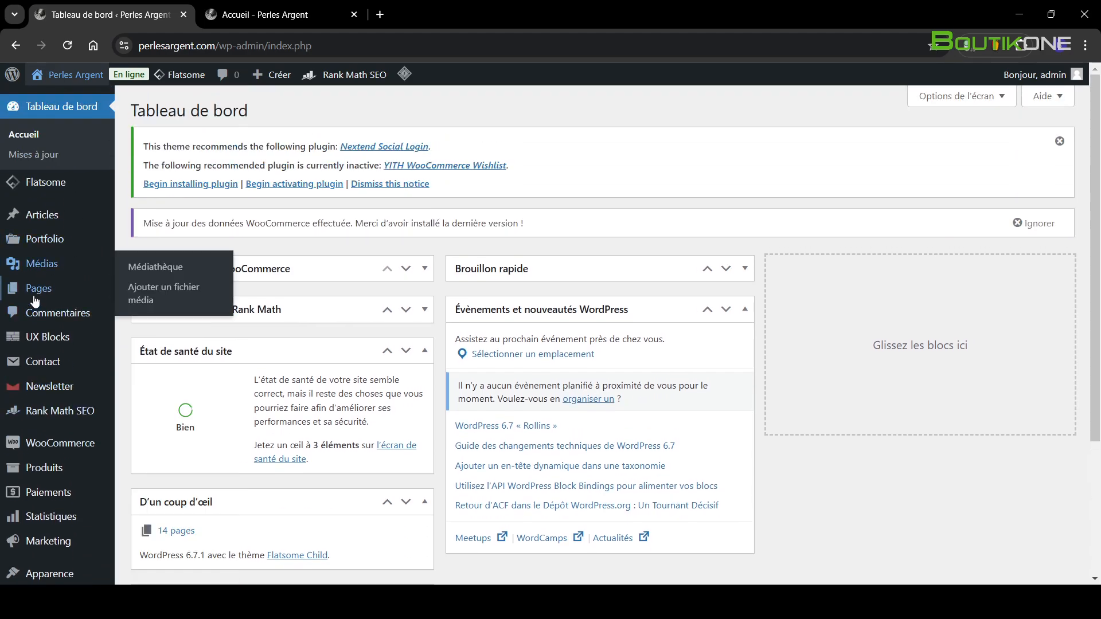
mouse_move(35, 298)
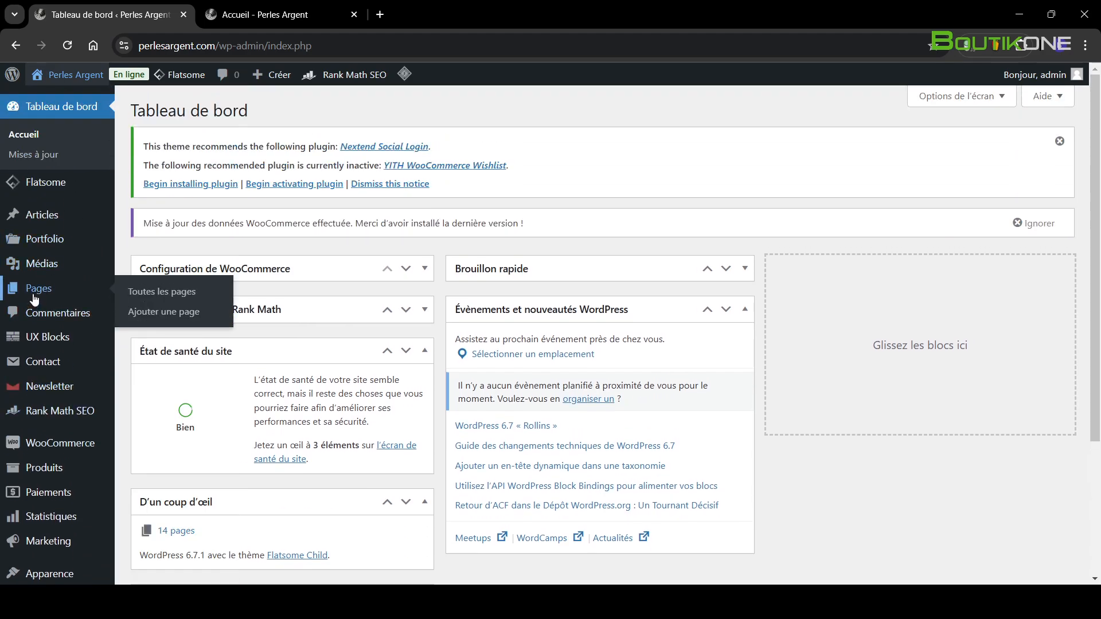
left_click(169, 319)
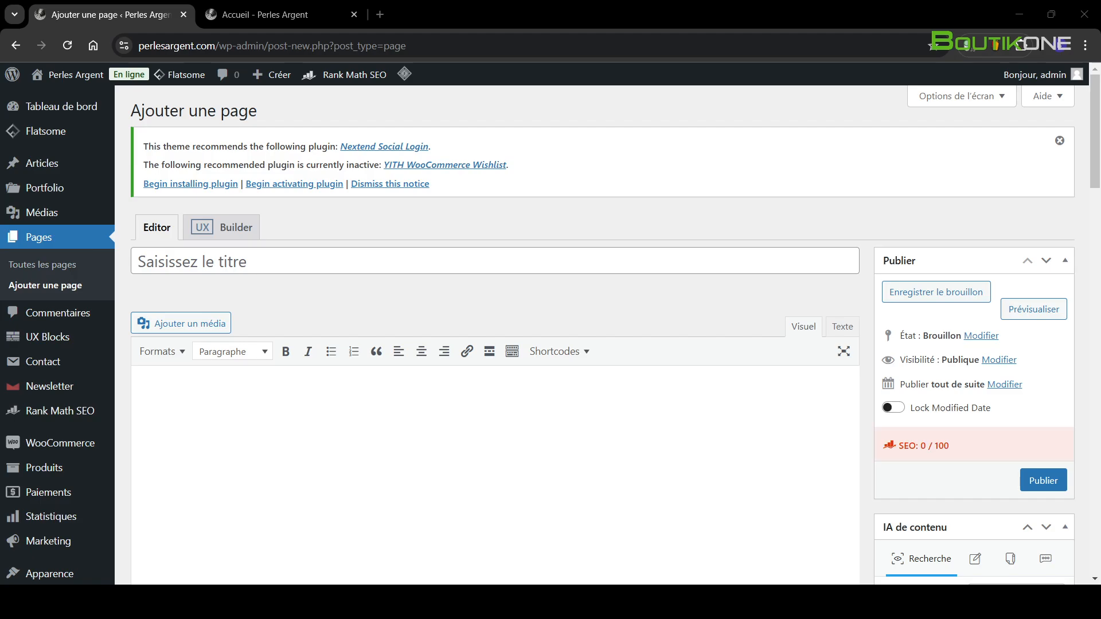
- Title the new page "Retours et remboursements" and publish it
left_click(429, 291)
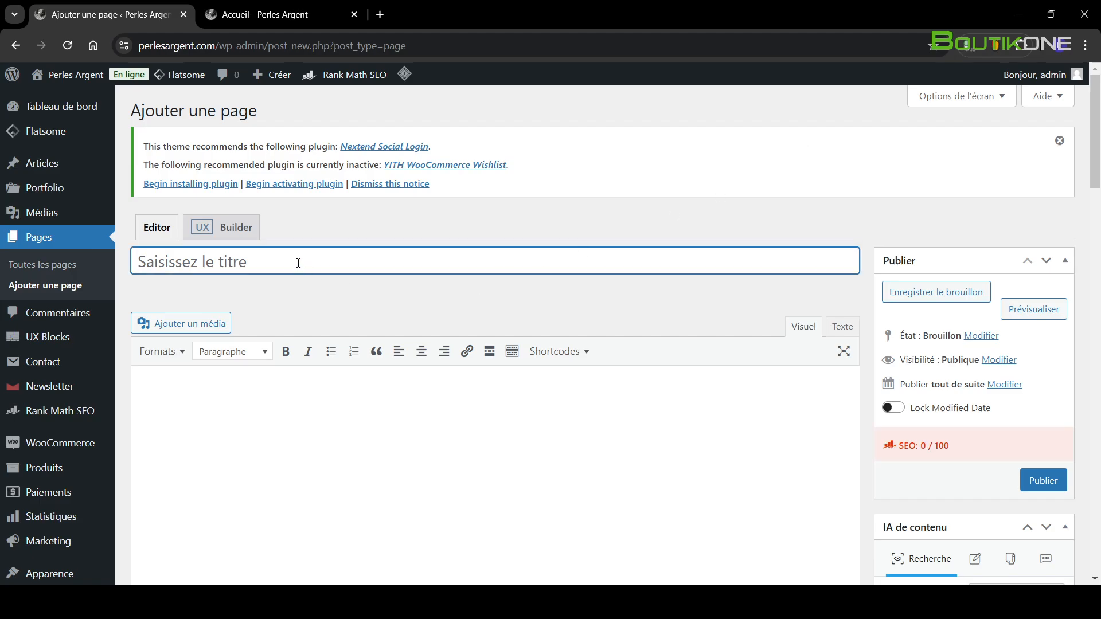
type("Retours et remboursements")
scroll(782, 390, "down", 4)
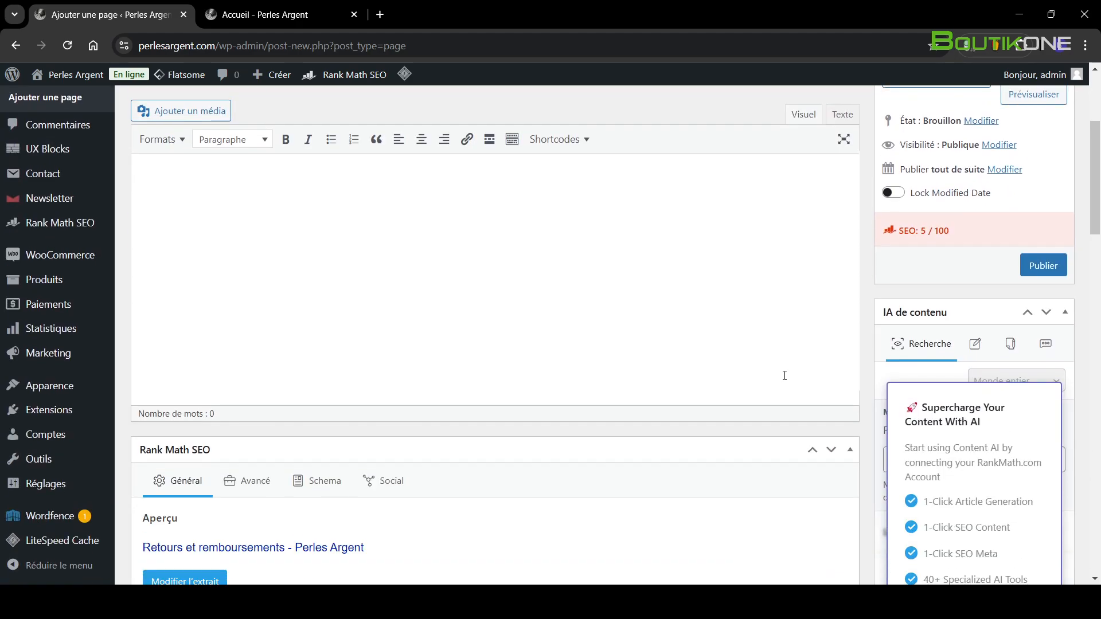
left_click(1055, 265)
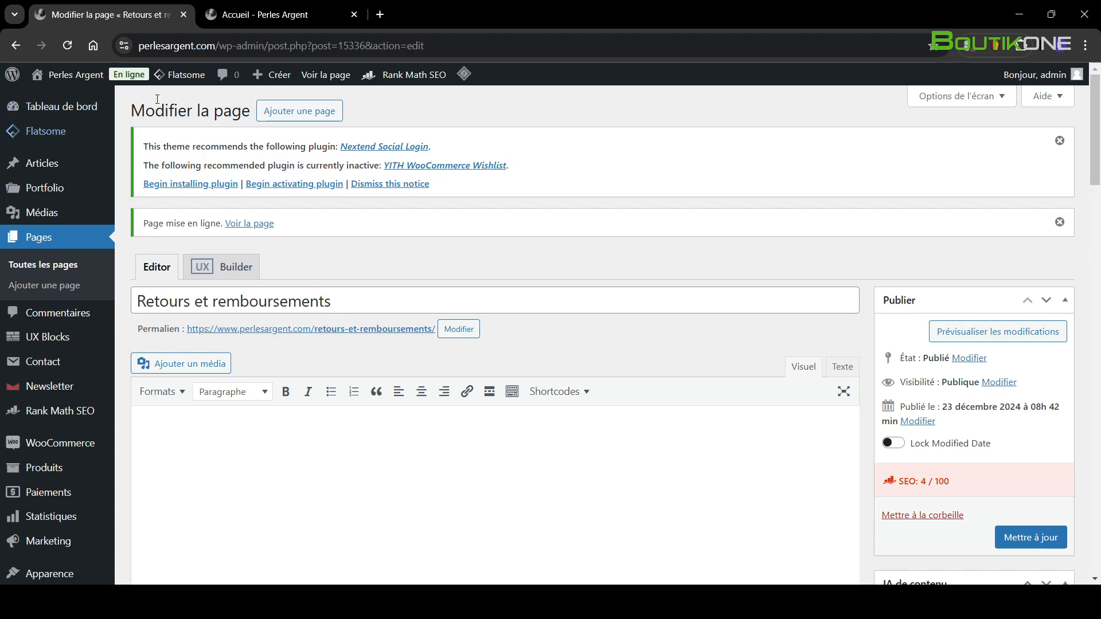
- Open the page in UX Builder and insert a row with the single-column preset "Une colonne"
left_click(226, 272)
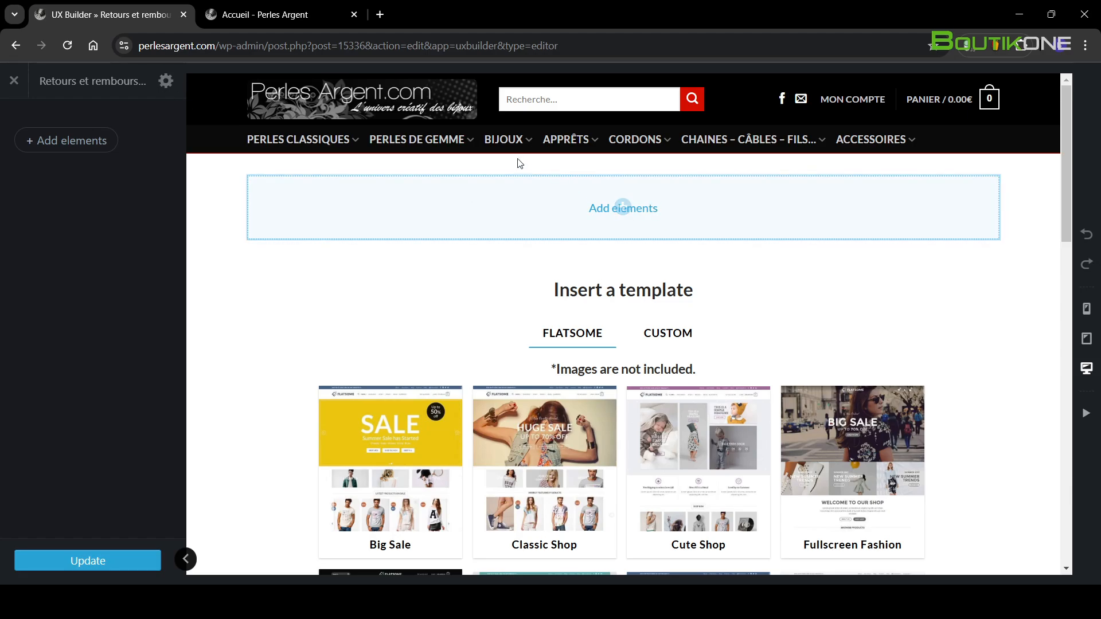
left_click(623, 210)
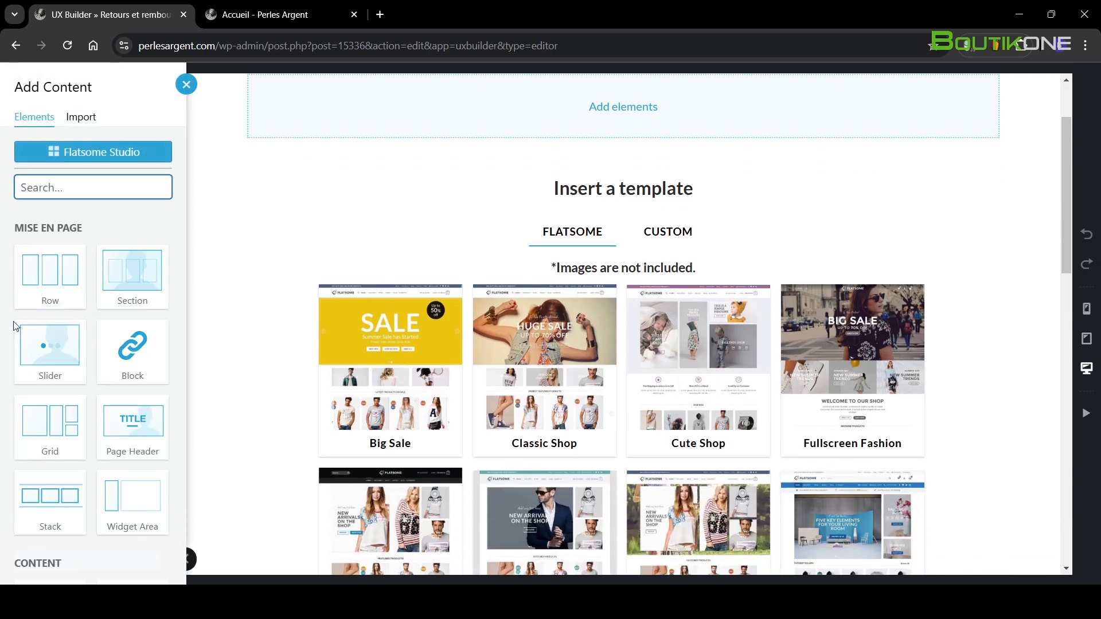
left_click(51, 285)
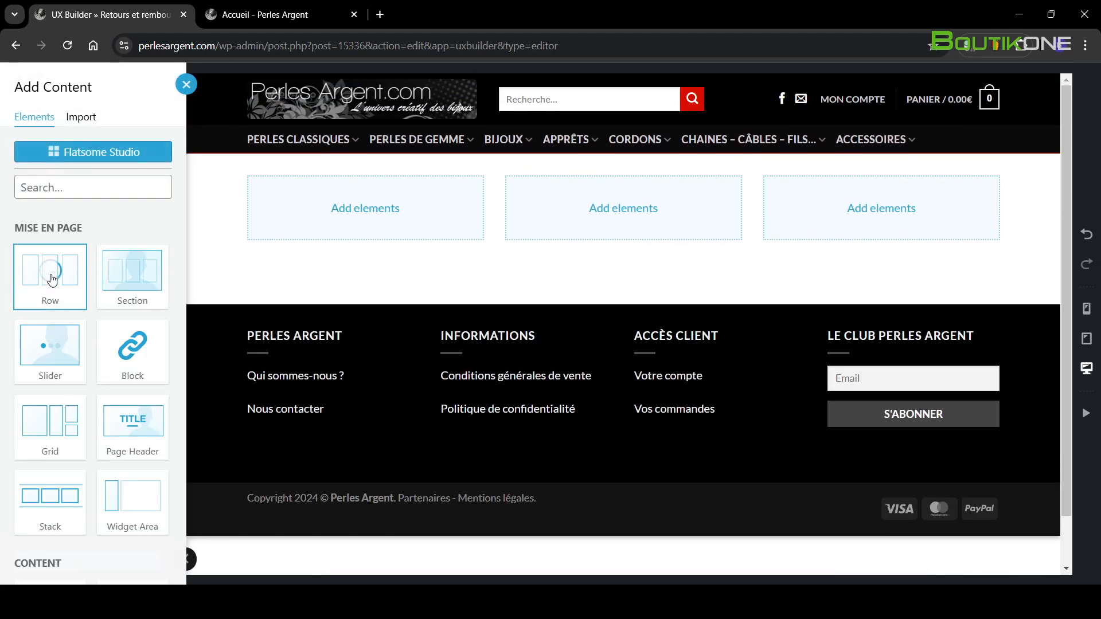
left_click(145, 221)
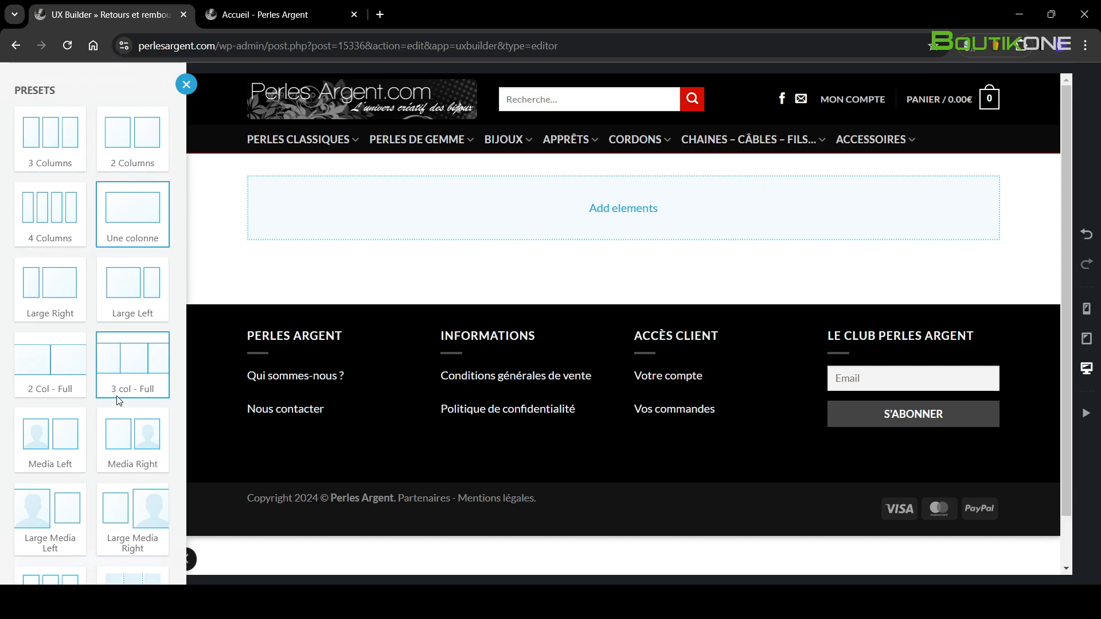
scroll(123, 540, "down", 2)
left_click(122, 557)
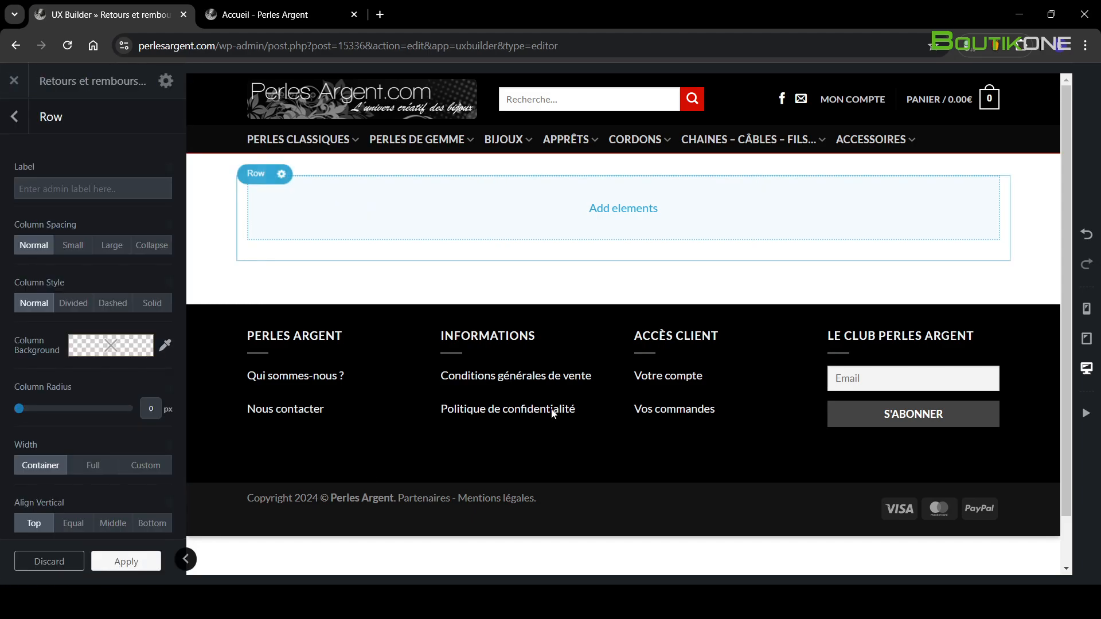
- Add a Text element with the Paragraphe preset inside the row's column
left_click(623, 208)
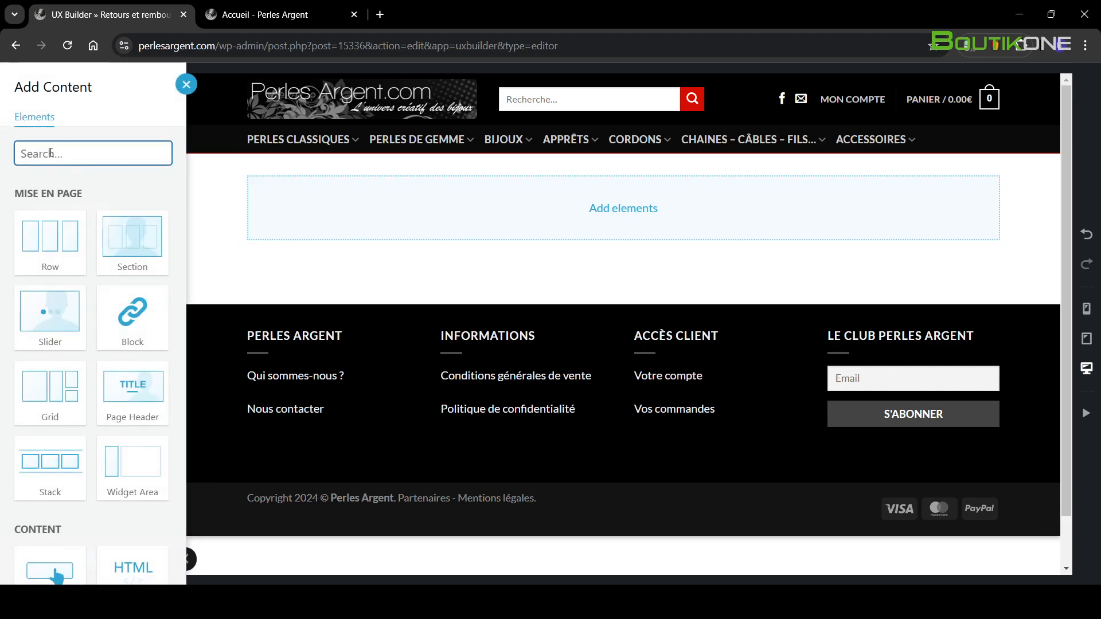
type("text")
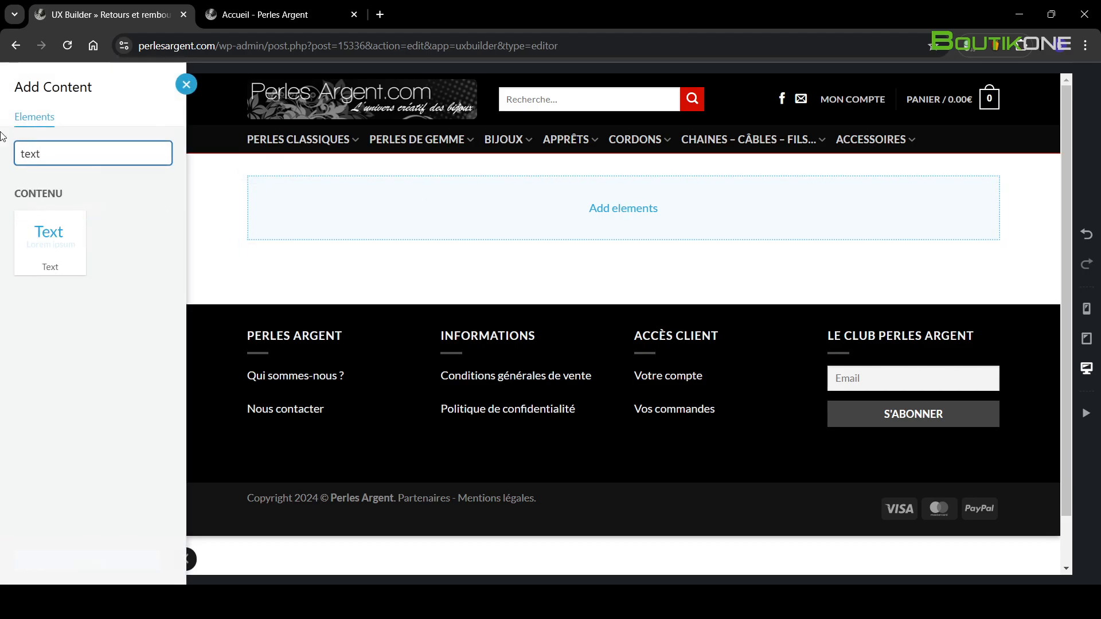
left_click(50, 241)
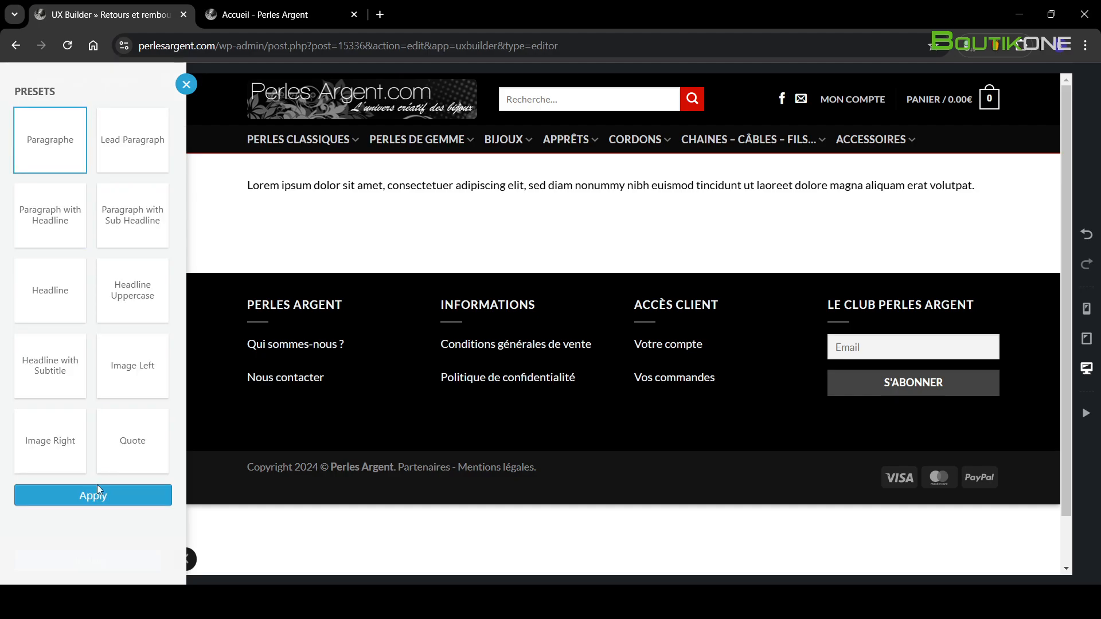
left_click(98, 489)
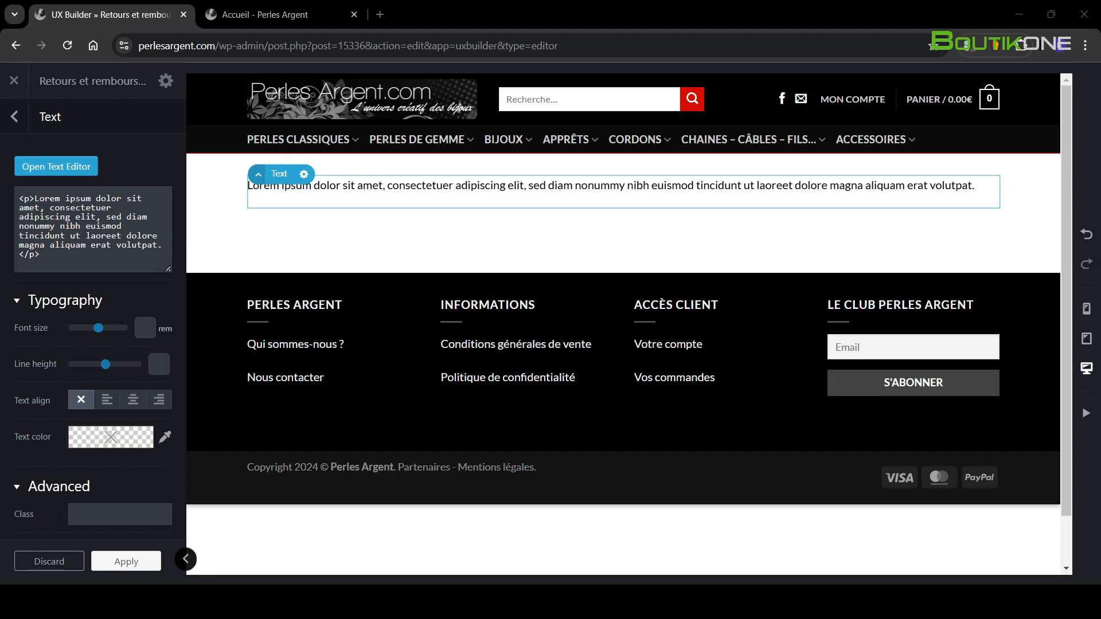
- Replace the text element's placeholder paragraph with the copied returns and refunds policy
left_click(71, 168)
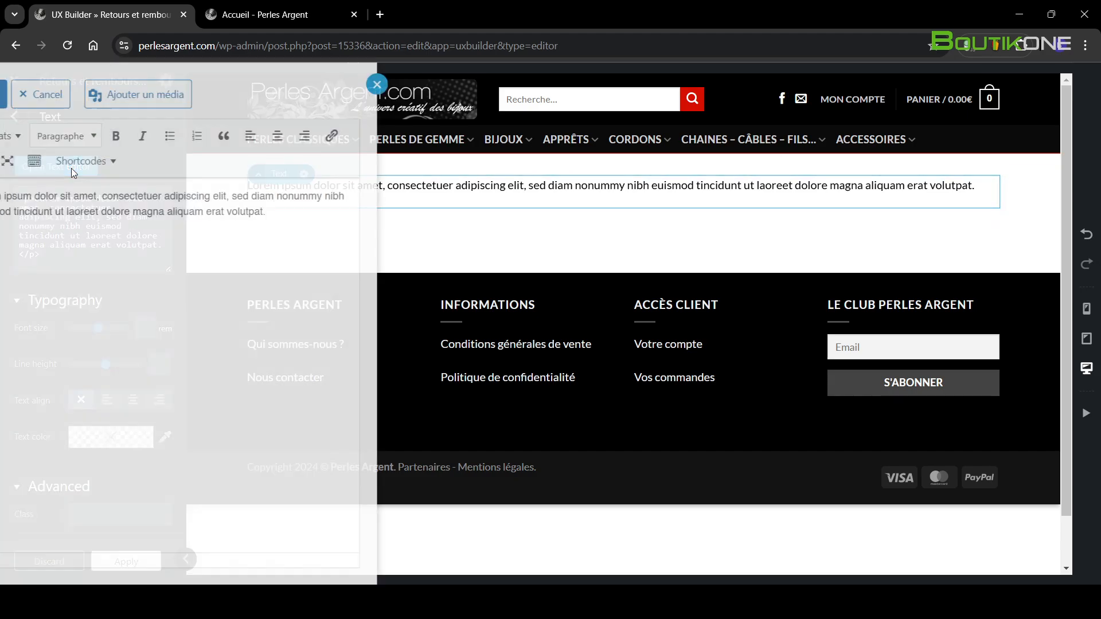
key("ctrl+a")
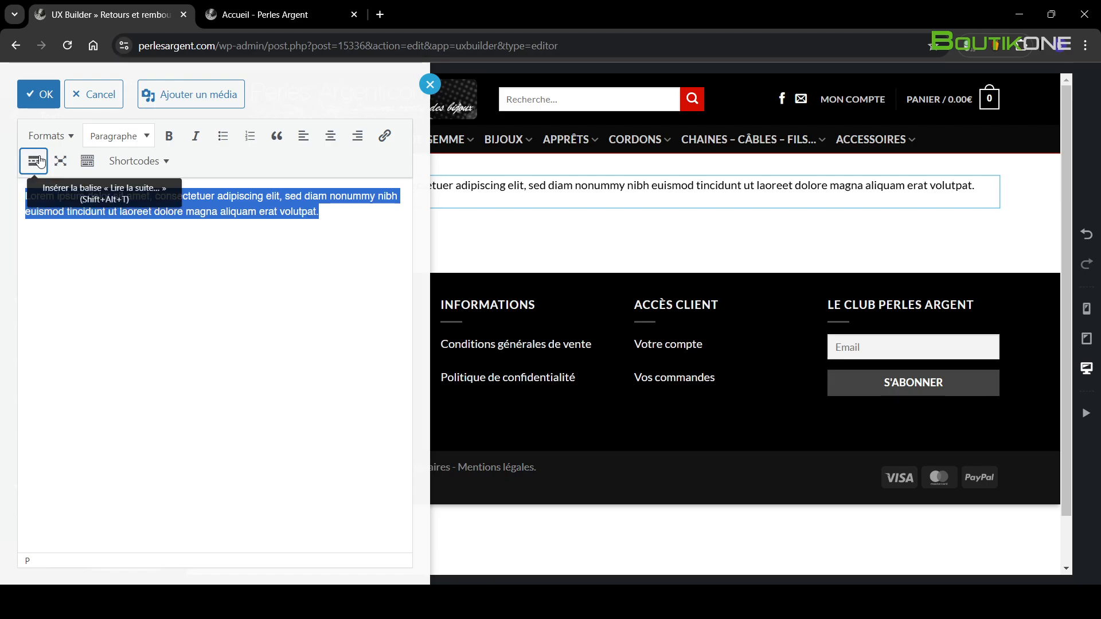
key("ctrl+v")
scroll(243, 370, "up", 10)
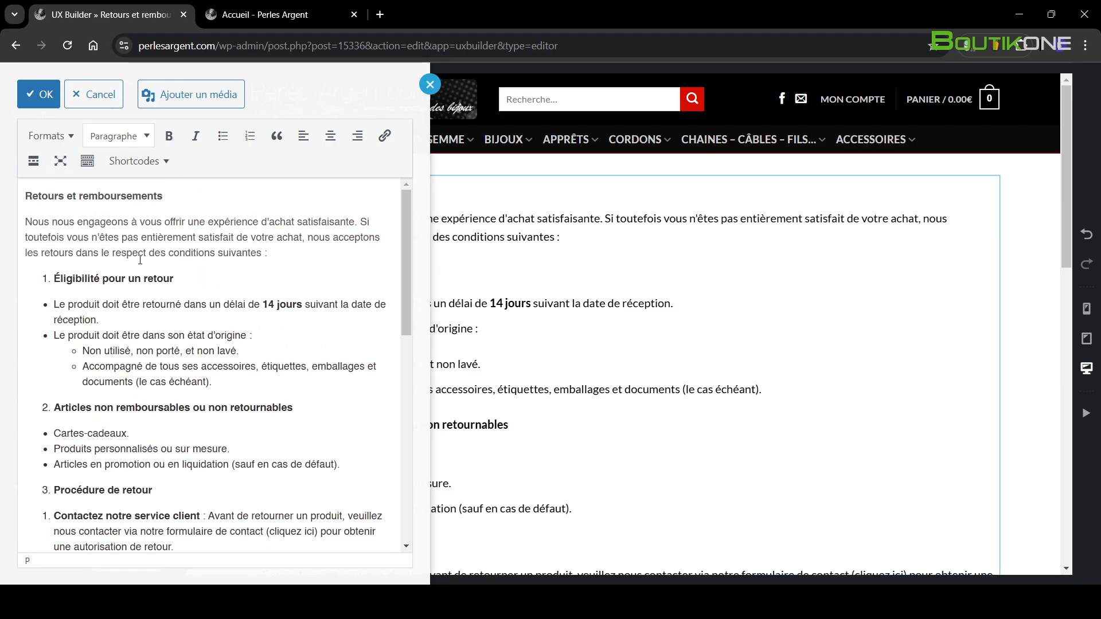
- Delete the "Retours et remboursements" heading and its empty line from the start of the policy text, and confirm the edit
left_click_drag(180, 197, 24, 196)
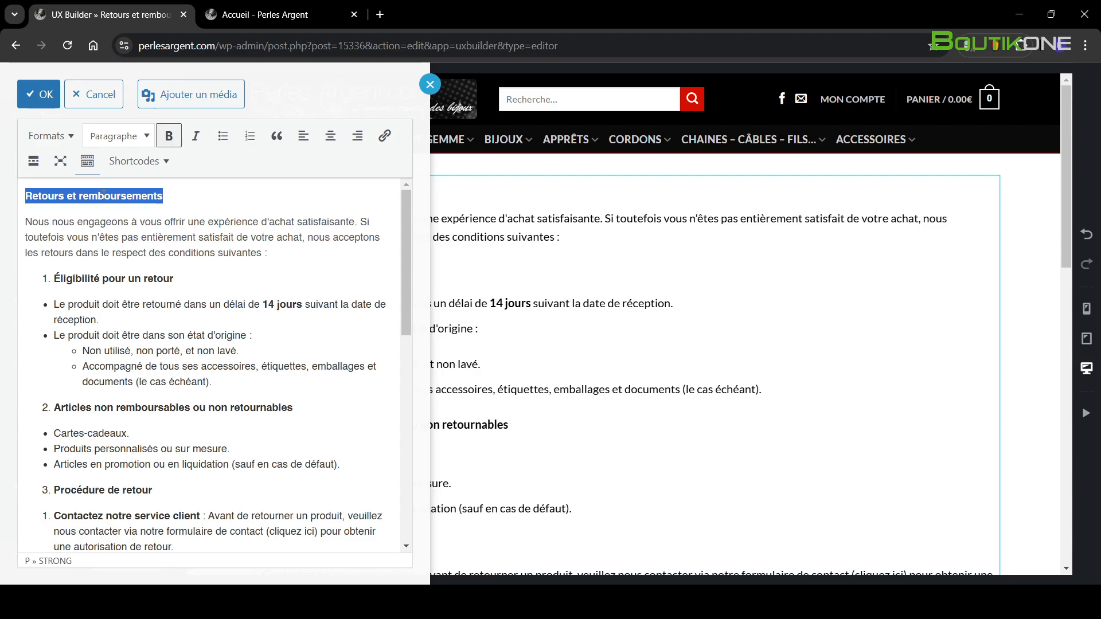
key("BackSpace")
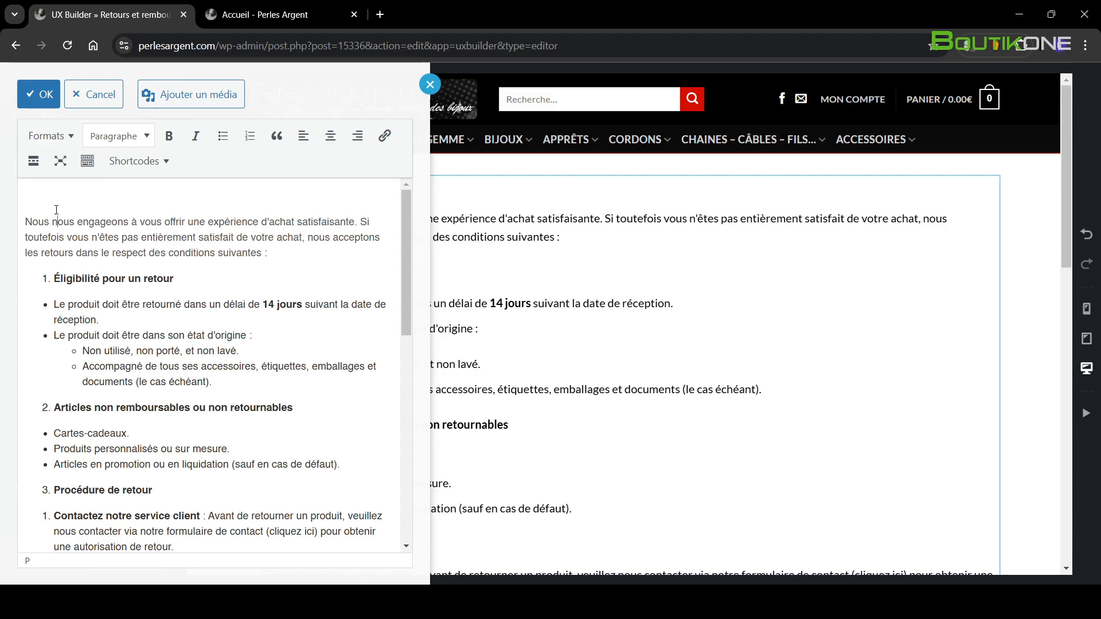
key("Delete")
left_click(35, 92)
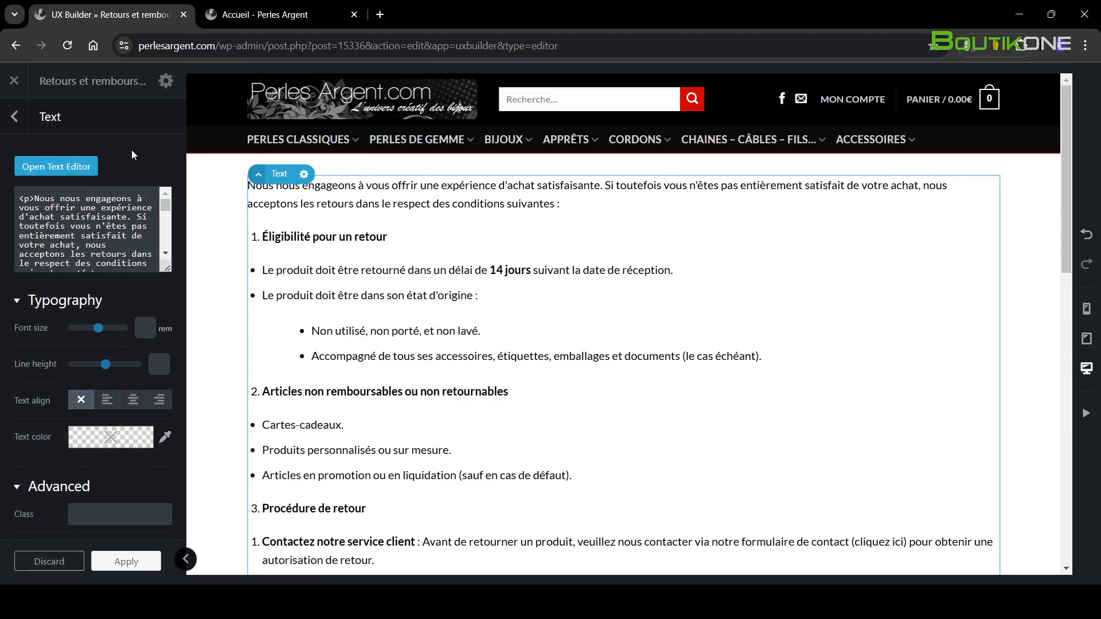
- Adjust the page's post settings to display the page title above the policy text
left_click(13, 115)
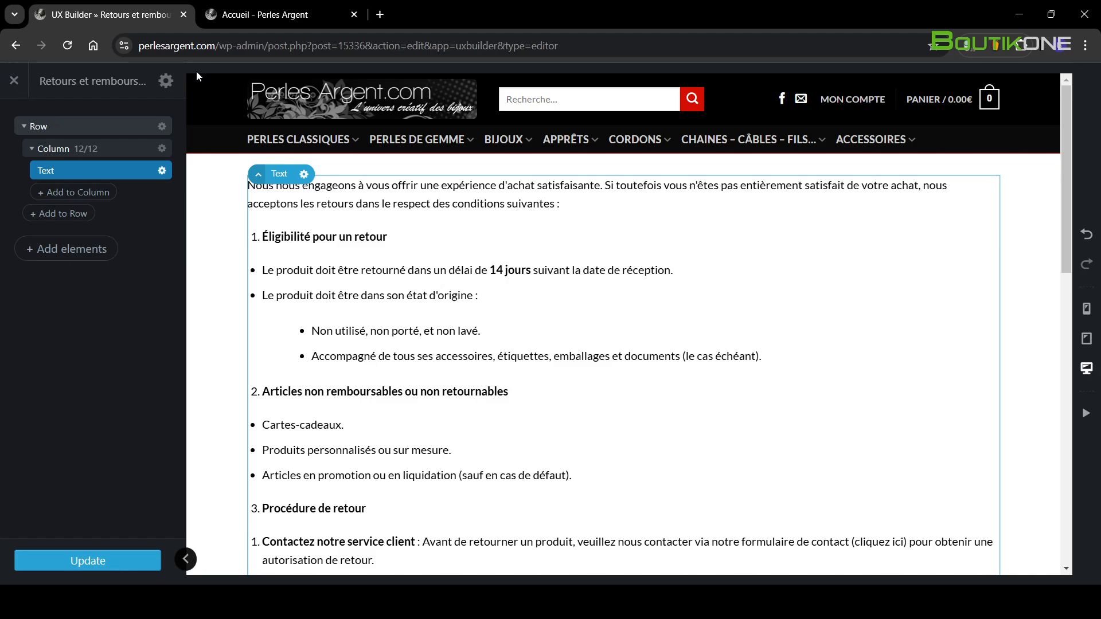
left_click(166, 81)
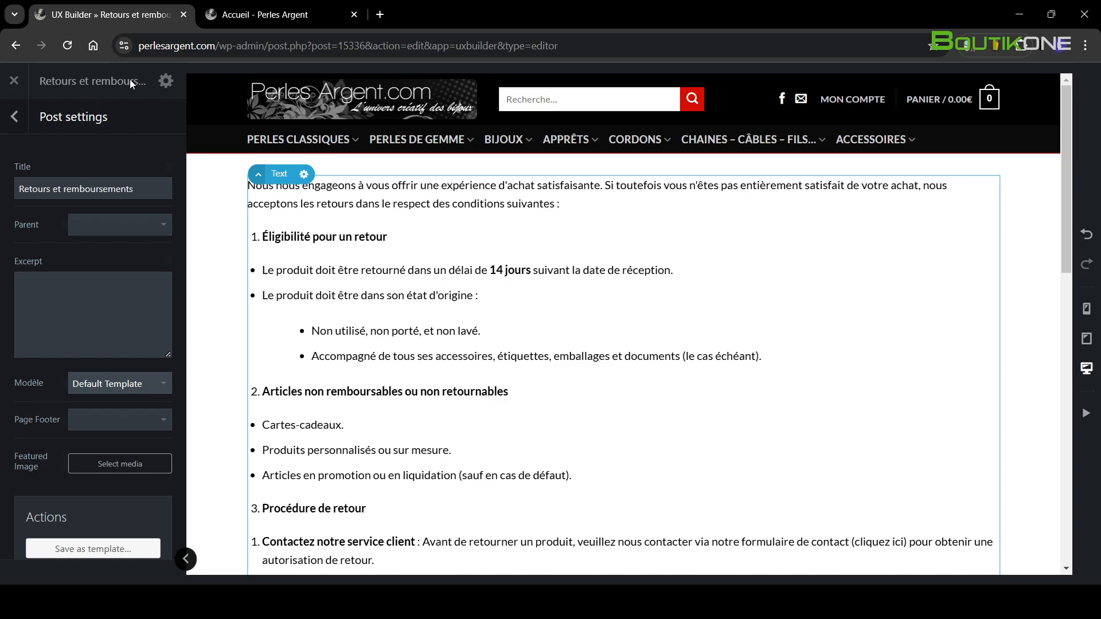
left_click(164, 80)
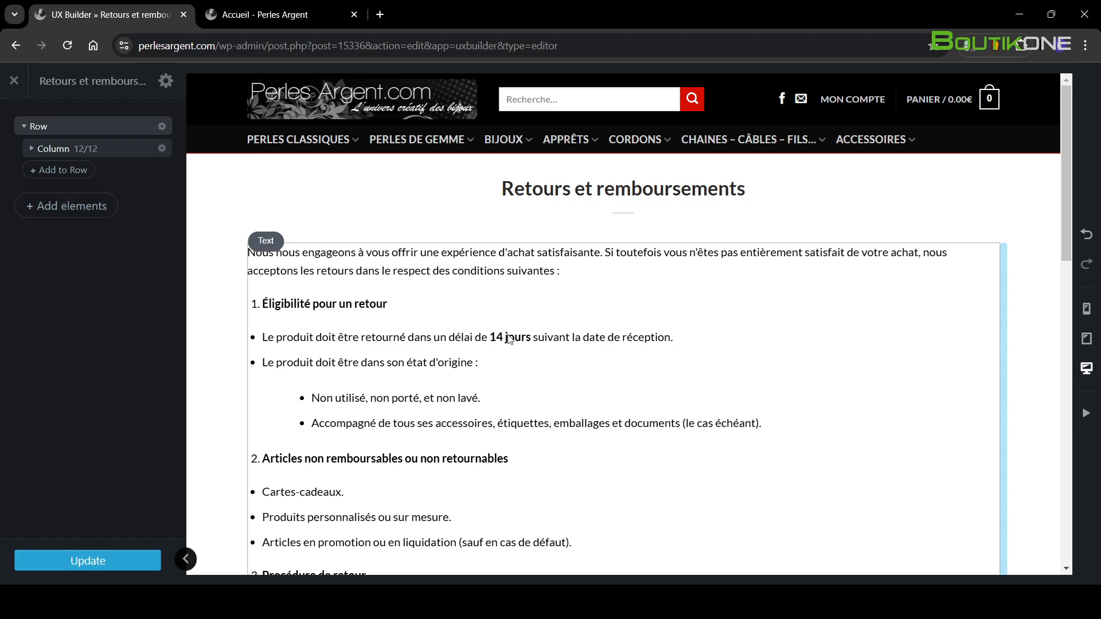
- Link the words "cliquez ici" under Procédure de retour in the policy text to the Nous contacter page
scroll(600, 294, "down", 4)
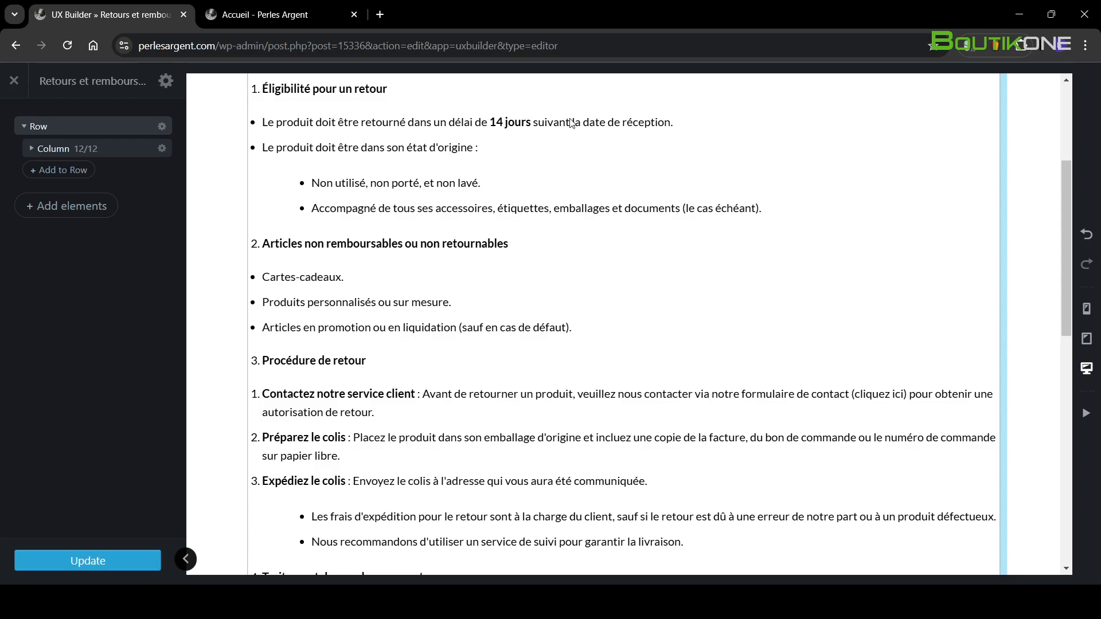
scroll(595, 151, "down", 2)
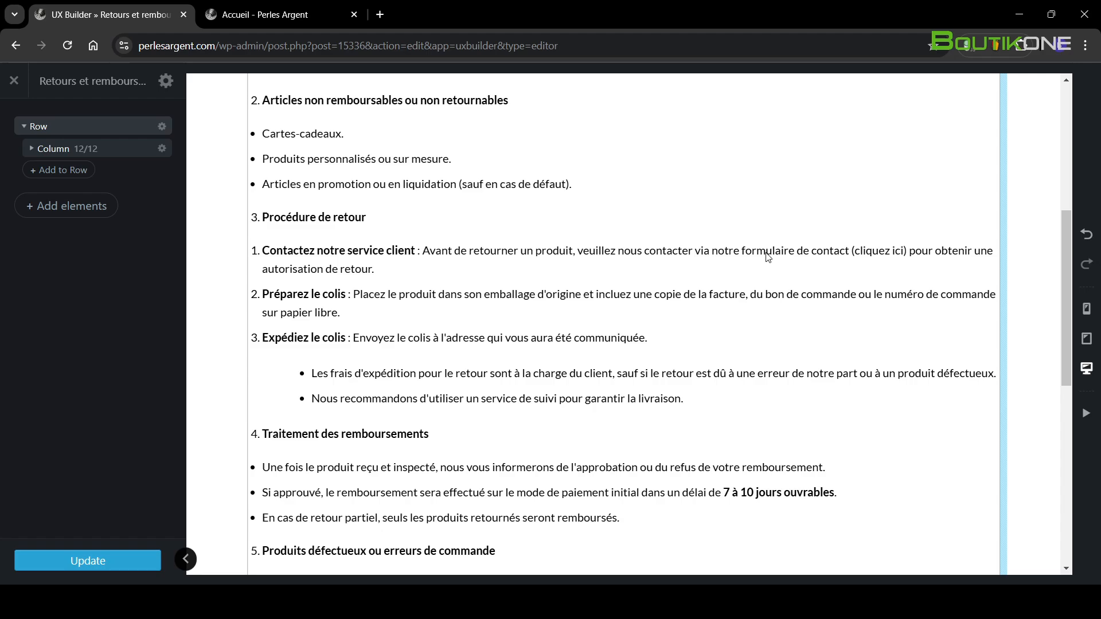
left_click(310, 251)
left_click(58, 165)
scroll(239, 332, "down", 3)
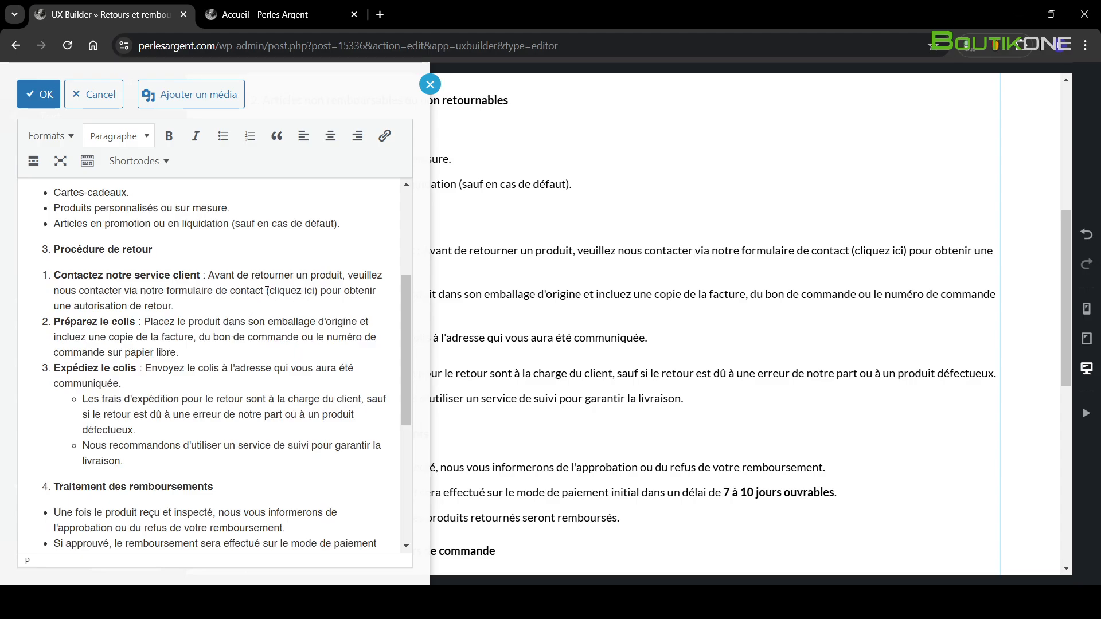
left_click_drag(270, 289, 314, 290)
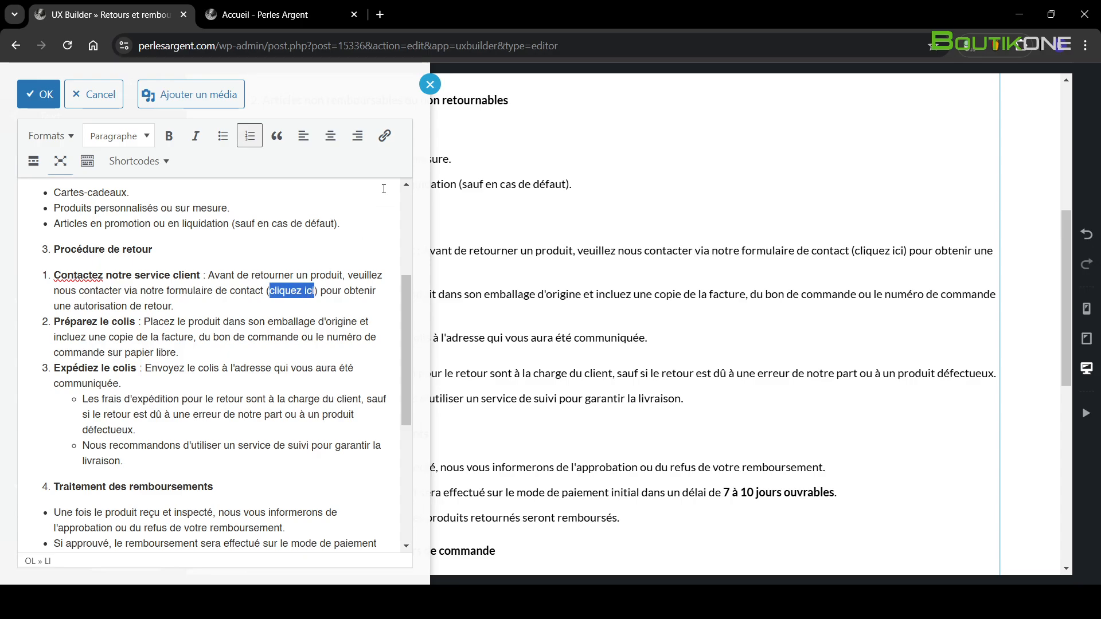
left_click(384, 136)
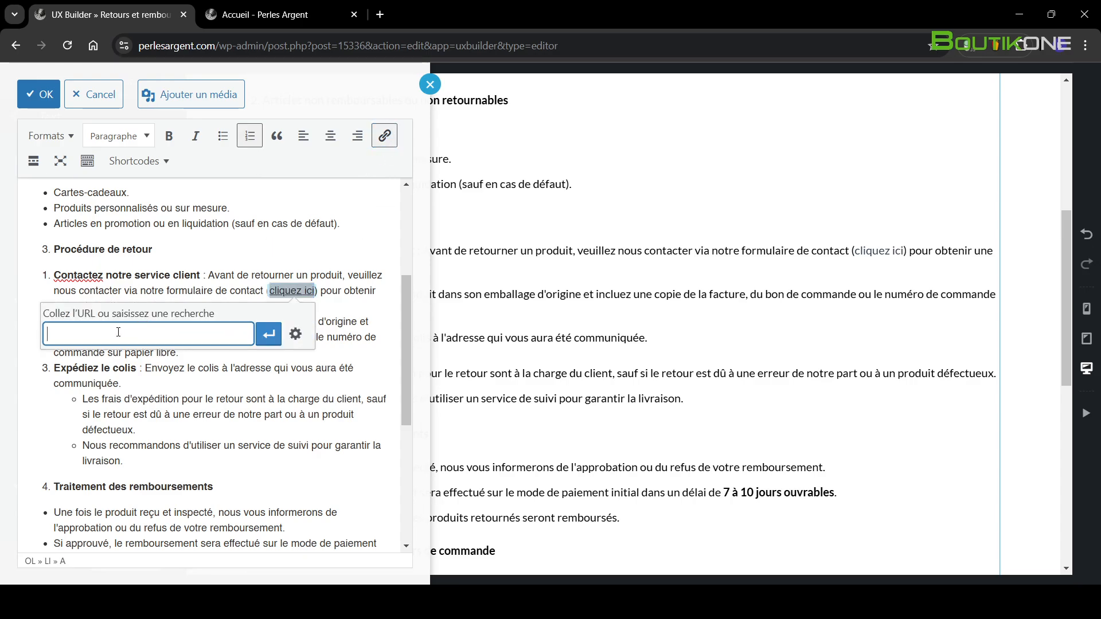
type("contact")
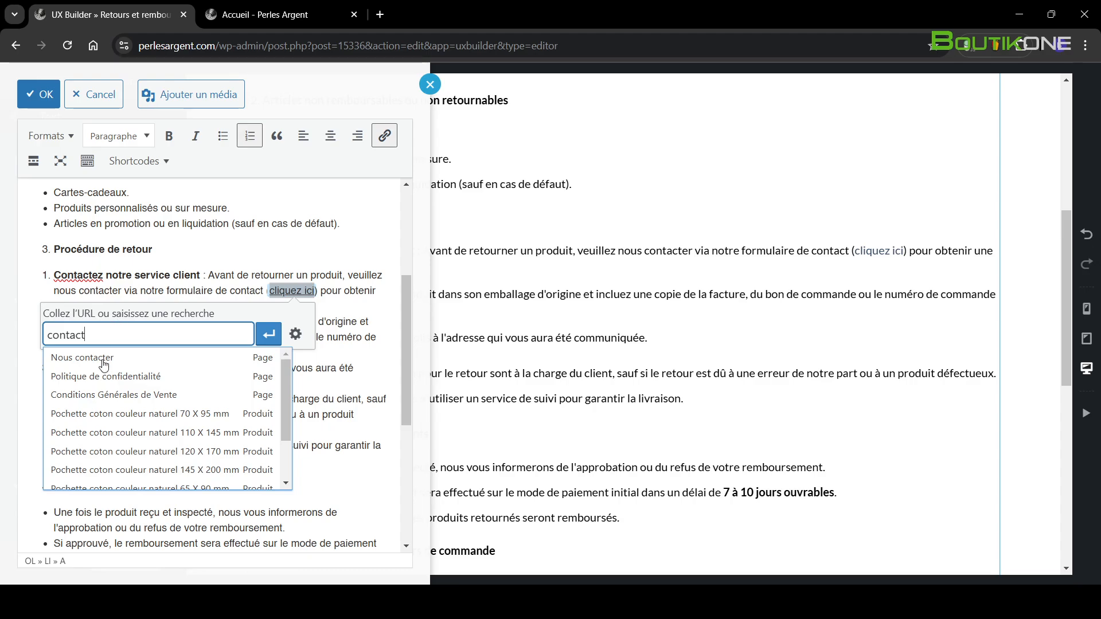
left_click(104, 358)
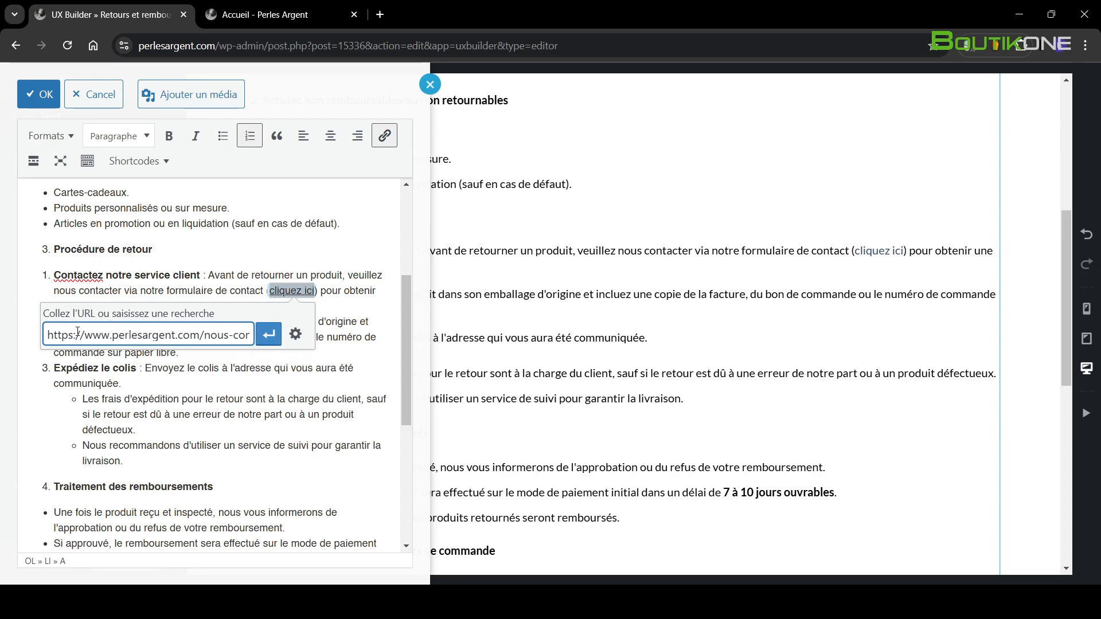
left_click(269, 335)
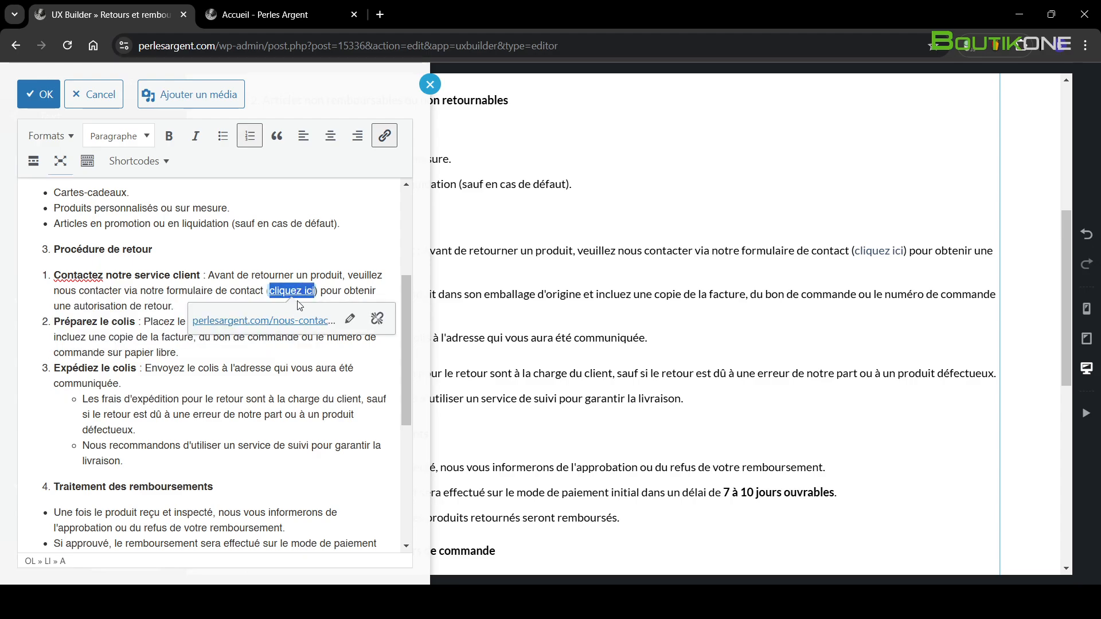
left_click(341, 247)
- Link the words "via notre formulaire de contact" in the policy's Contact section to the Nous contacter page
scroll(323, 352, "down", 5)
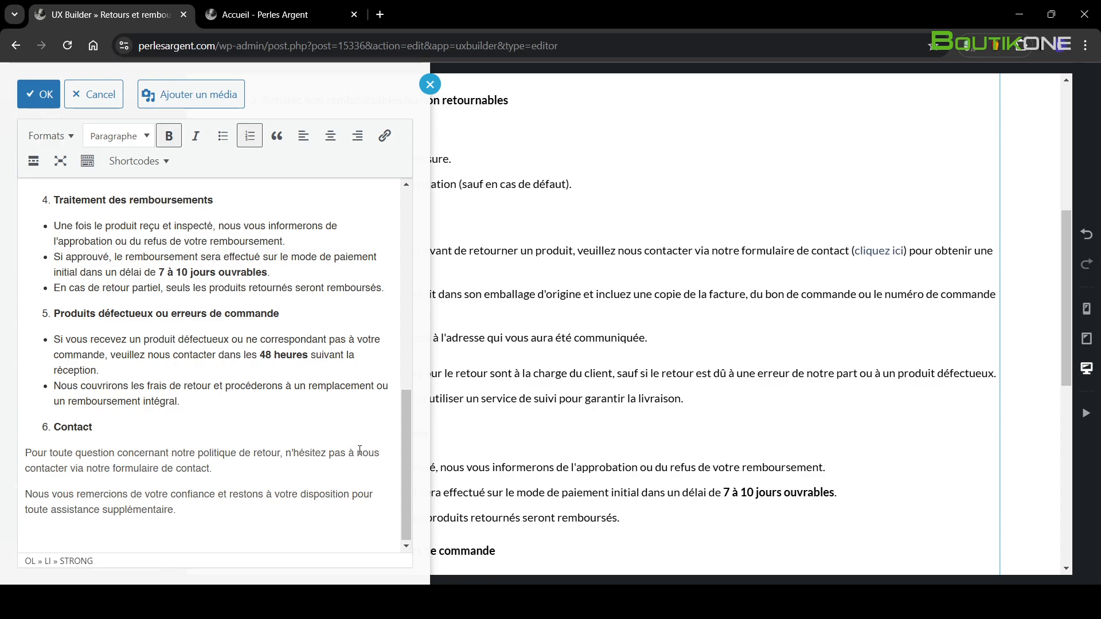
left_click_drag(69, 469, 199, 469)
left_click_drag(129, 453, 209, 471)
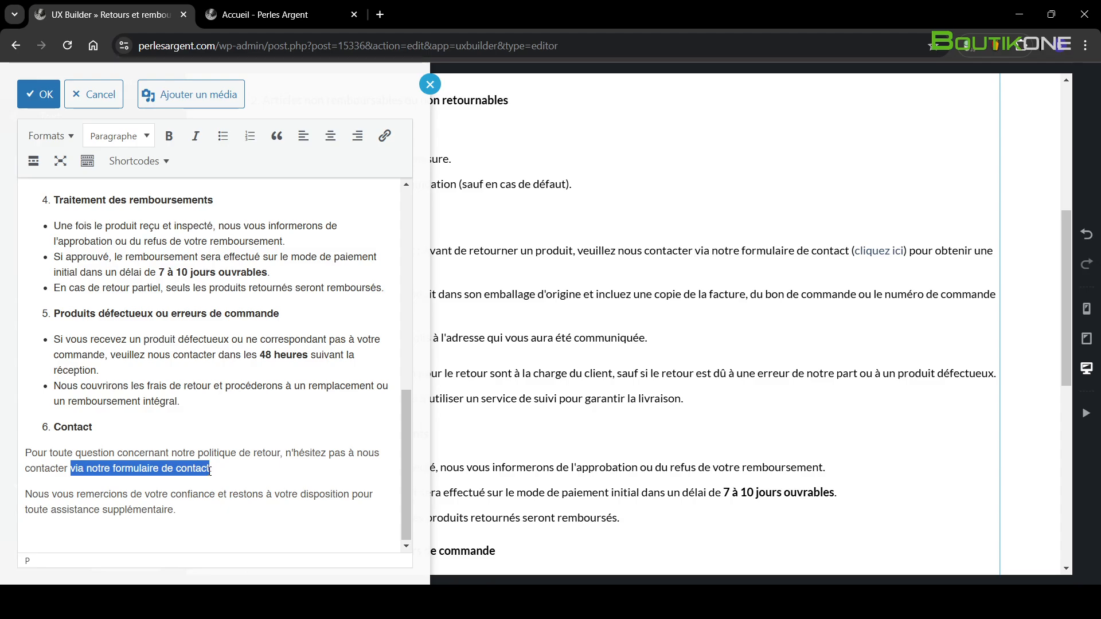
left_click(385, 136)
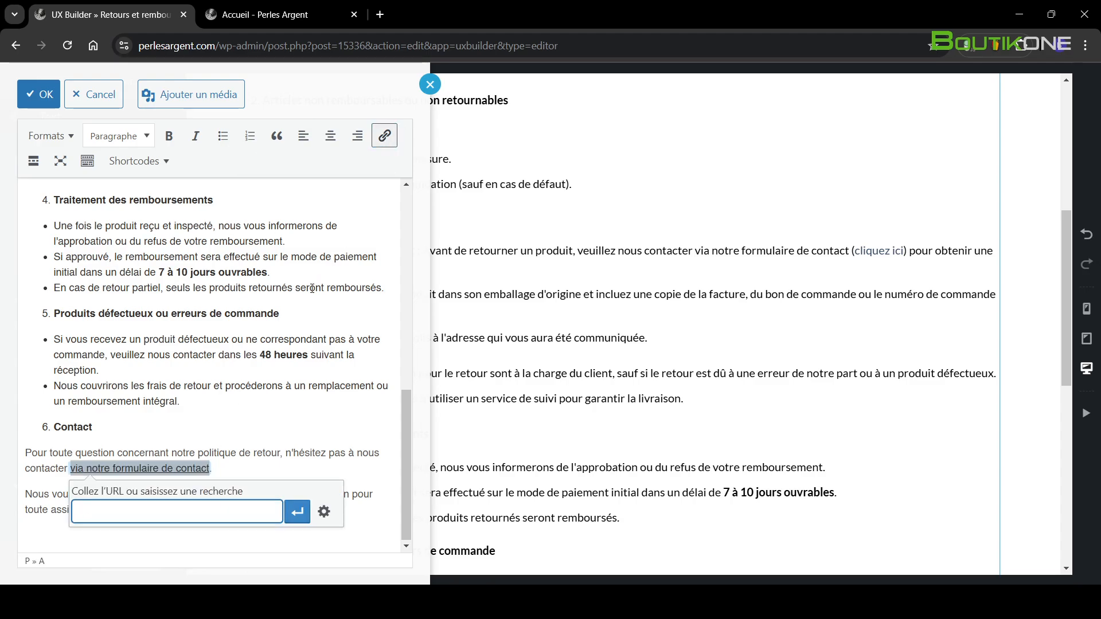
type("contac")
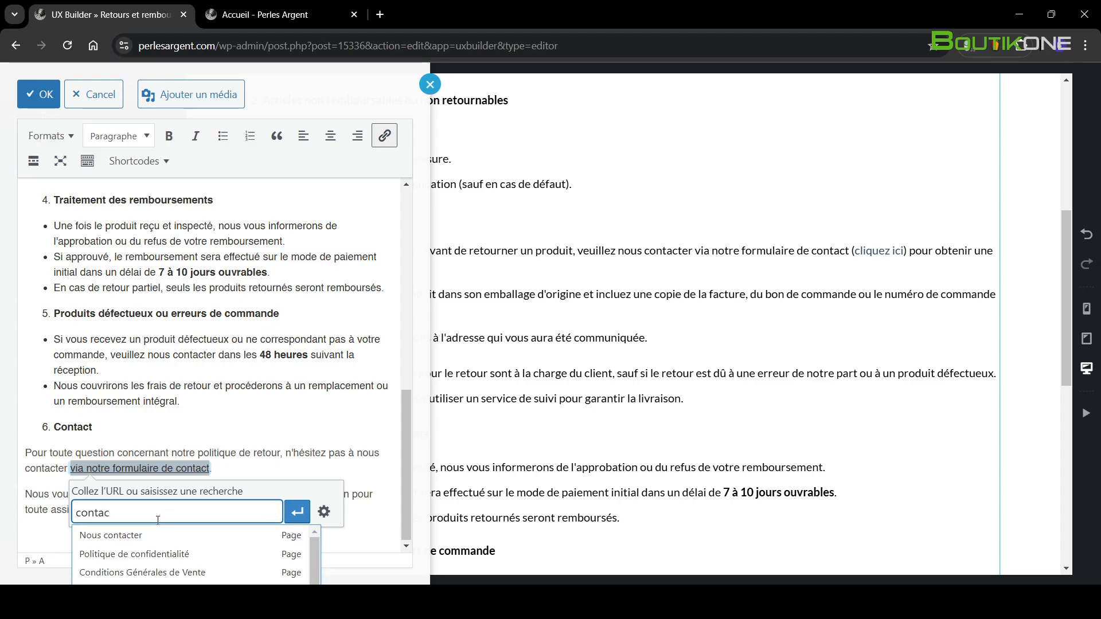
type("t")
left_click(145, 537)
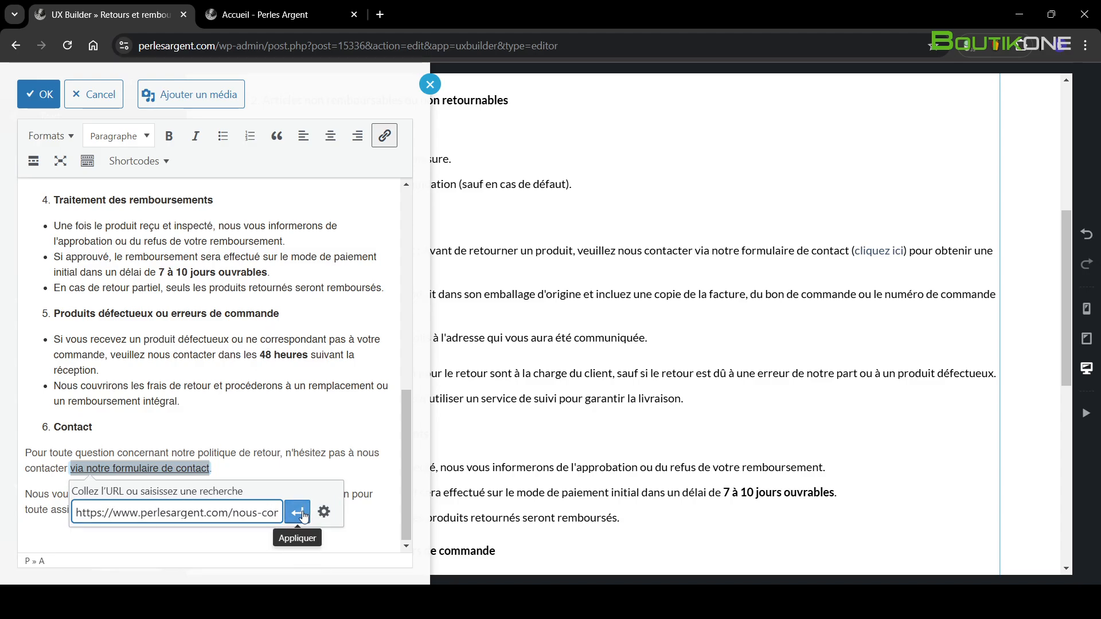
left_click(298, 512)
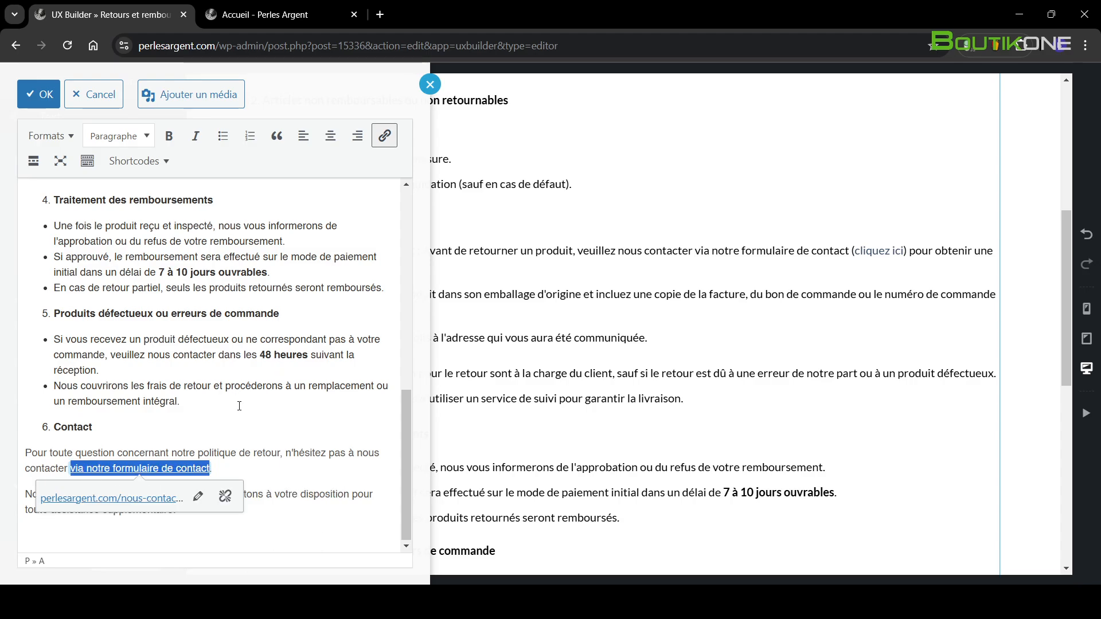
- Confirm and apply the text changes, update the page, and exit the visual builder to the standard page editor
left_click(33, 96)
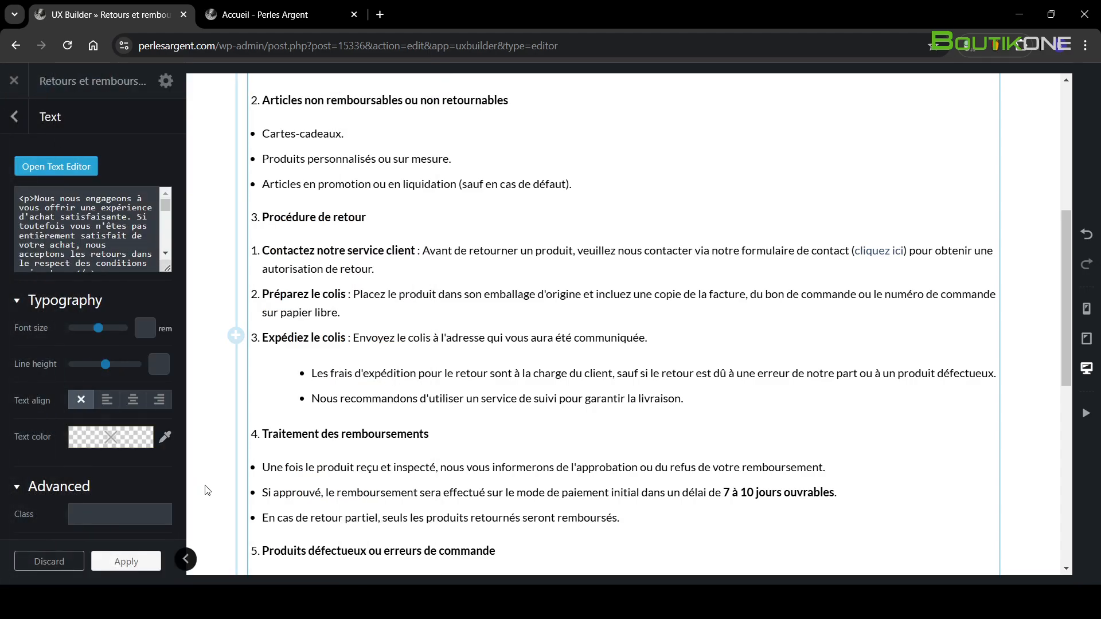
left_click(126, 568)
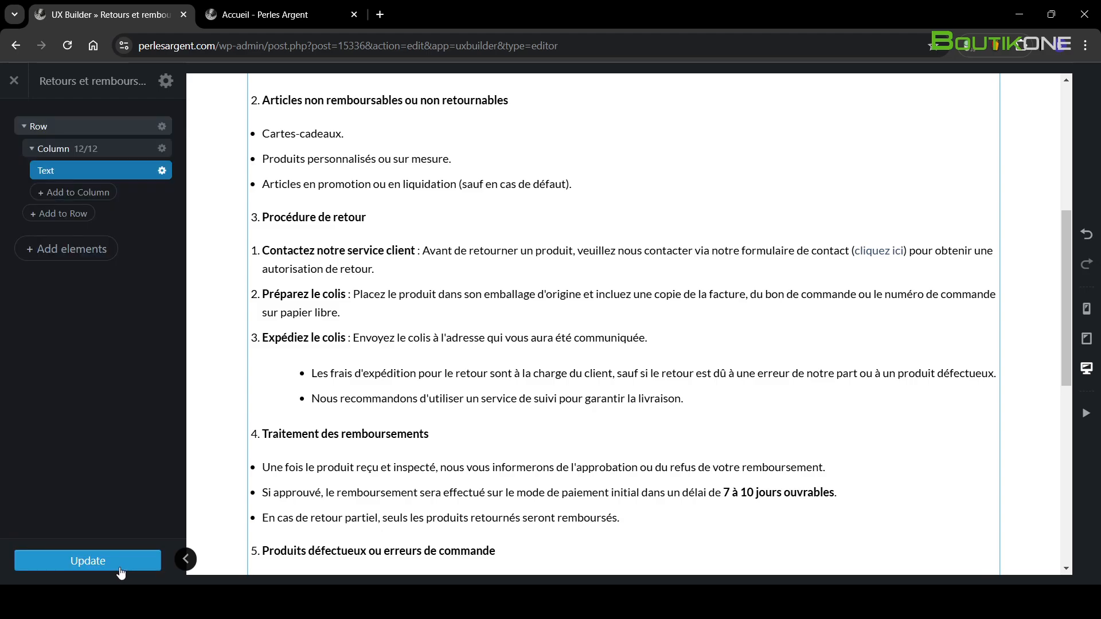
left_click(118, 568)
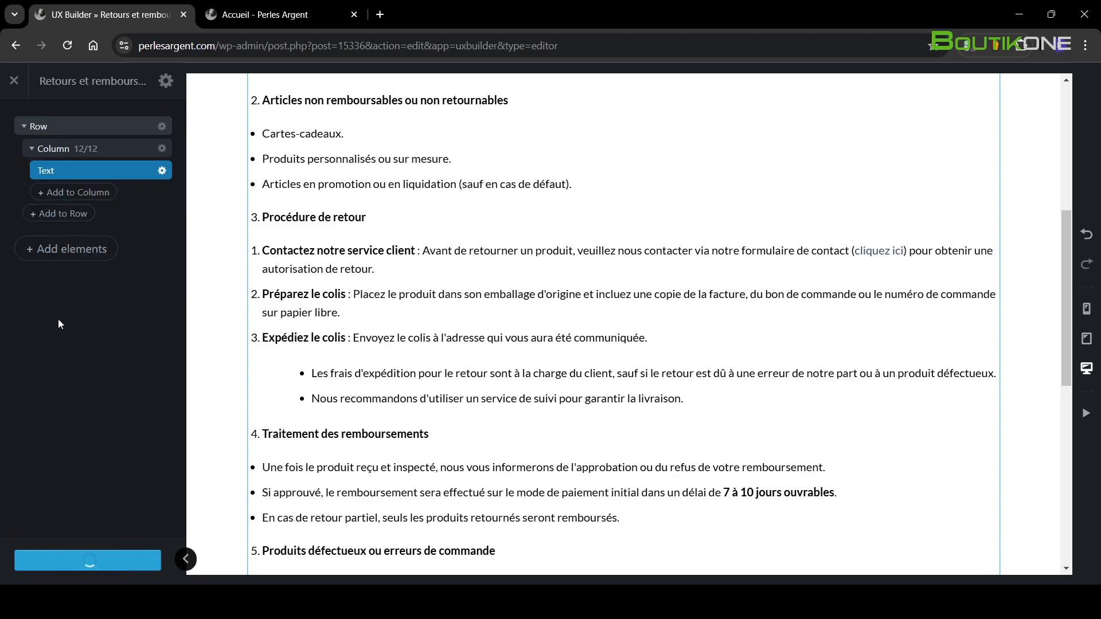
left_click(14, 81)
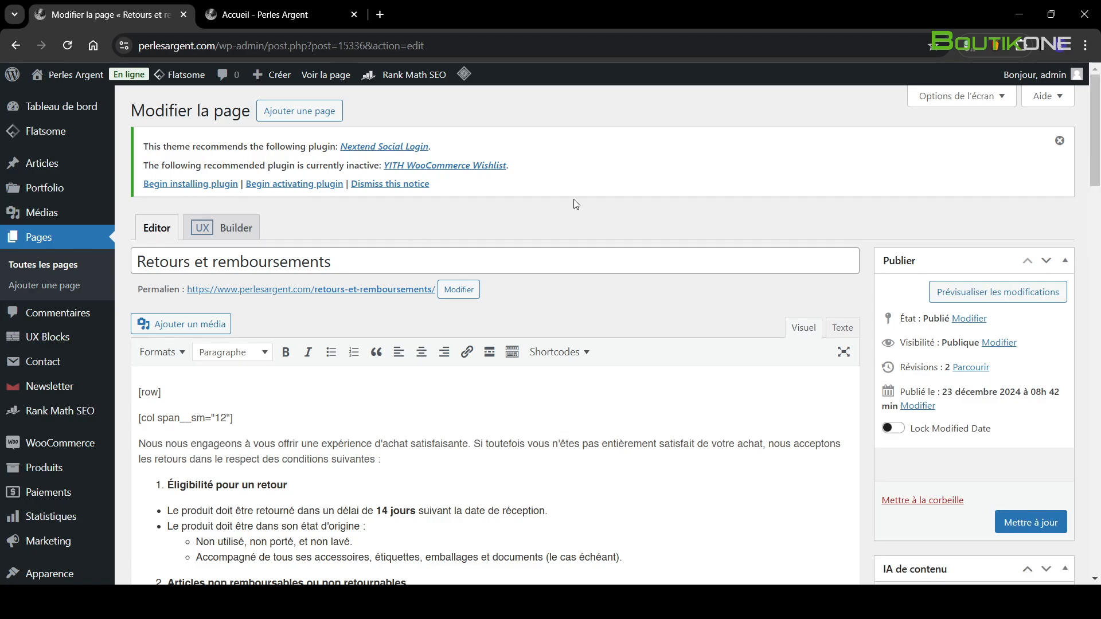
- Examine the policy text, its contact links and the row and column shortcodes around it in the standard editor
scroll(416, 327, "down", 3)
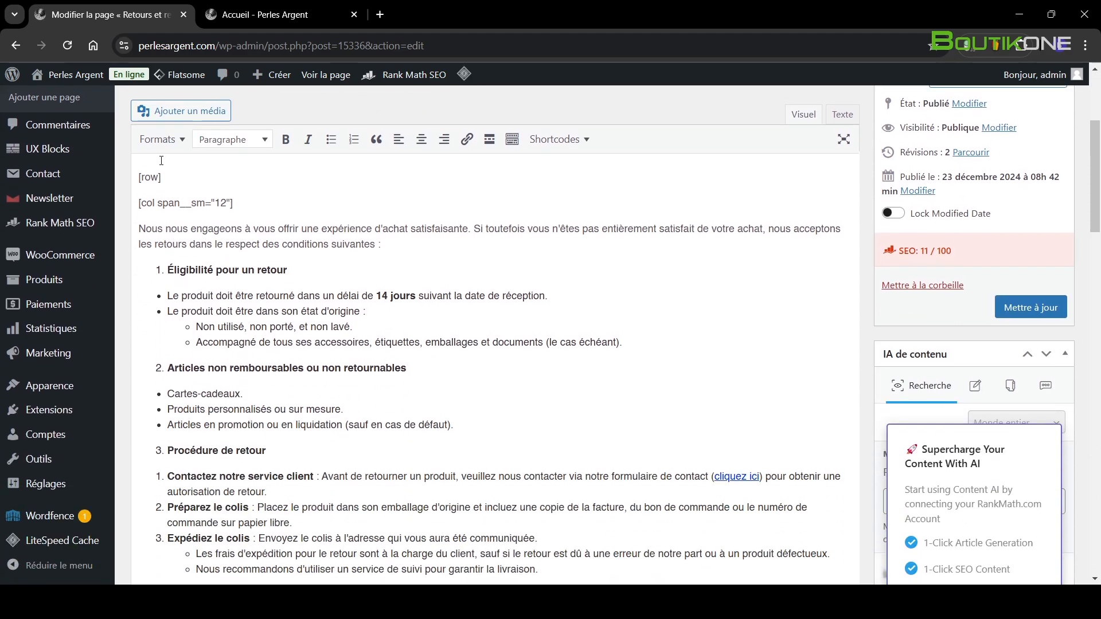
left_click_drag(241, 206, 139, 175)
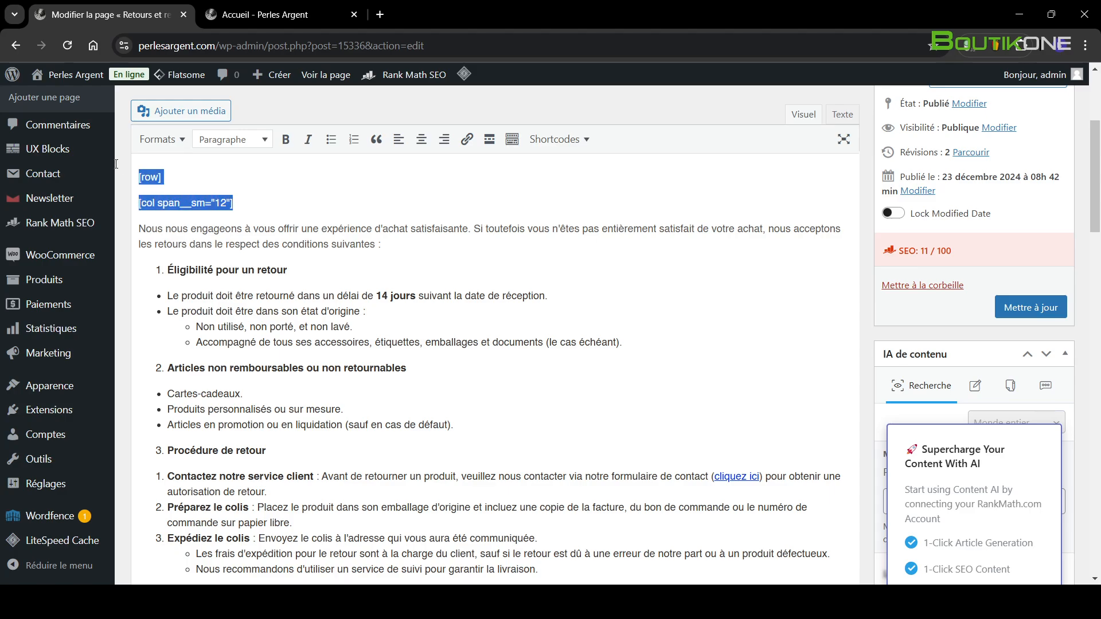
left_click(175, 174)
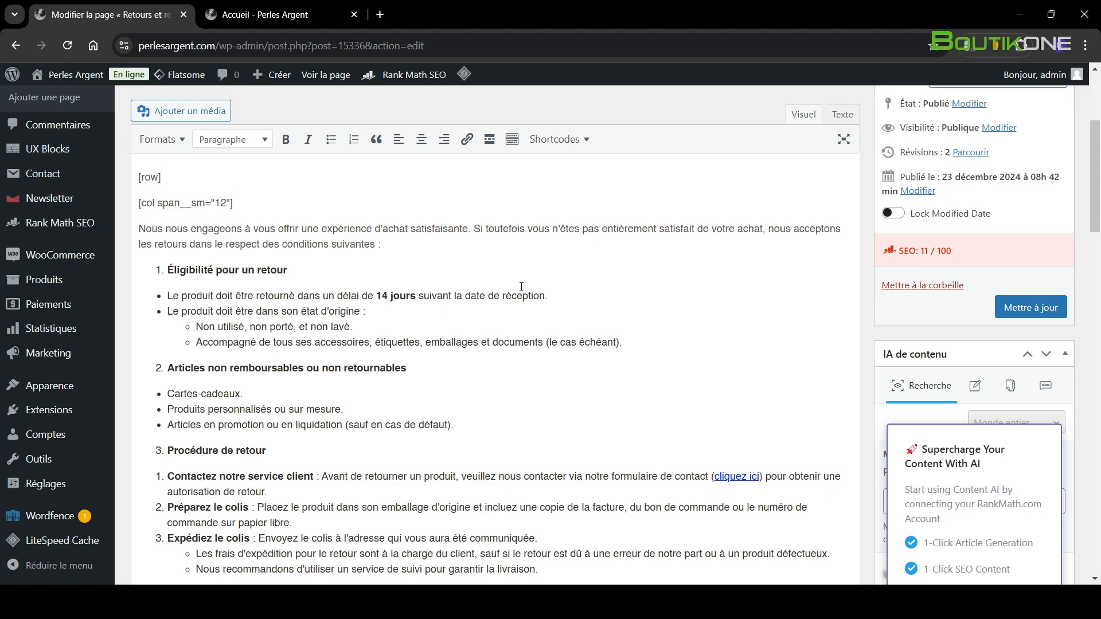
scroll(216, 406, "down", 4)
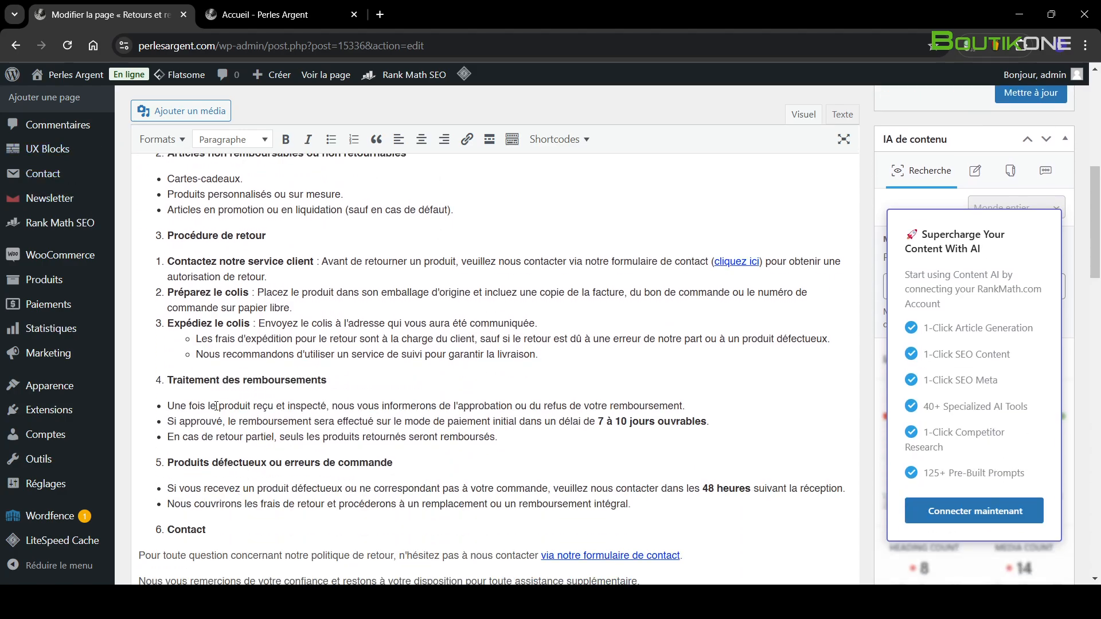
scroll(414, 283, "down", 5)
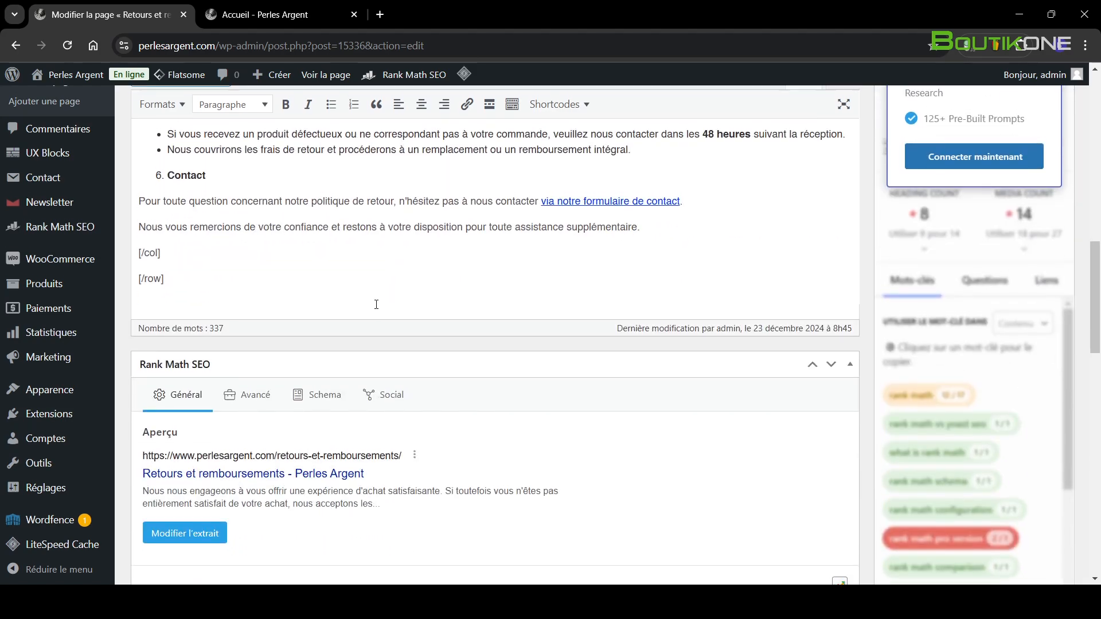
scroll(376, 305, "up", 4)
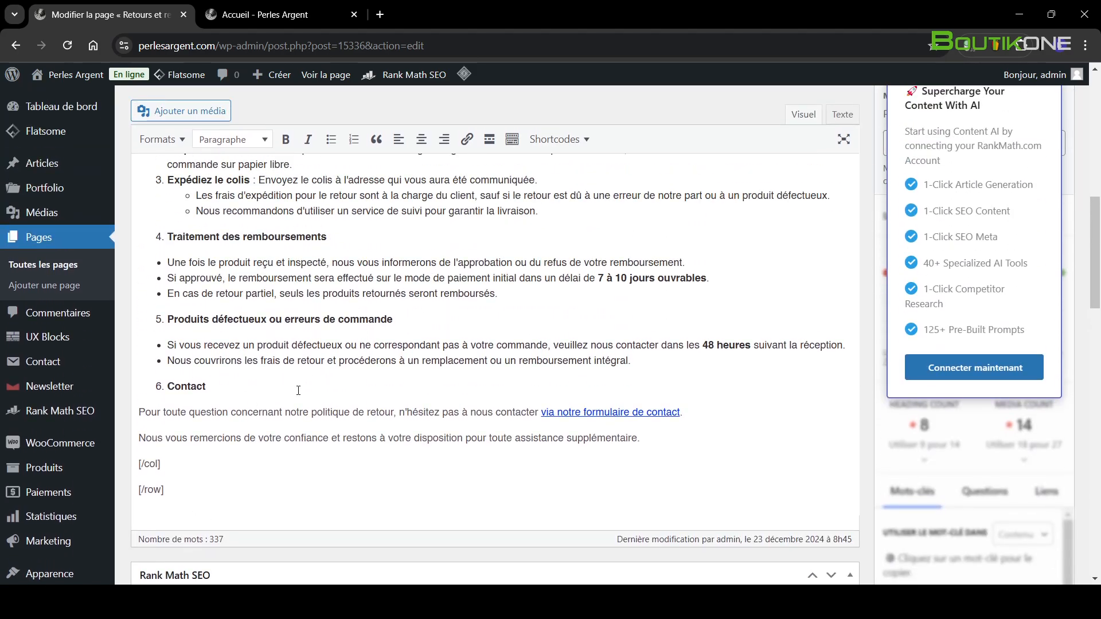
scroll(282, 388, "up", 10)
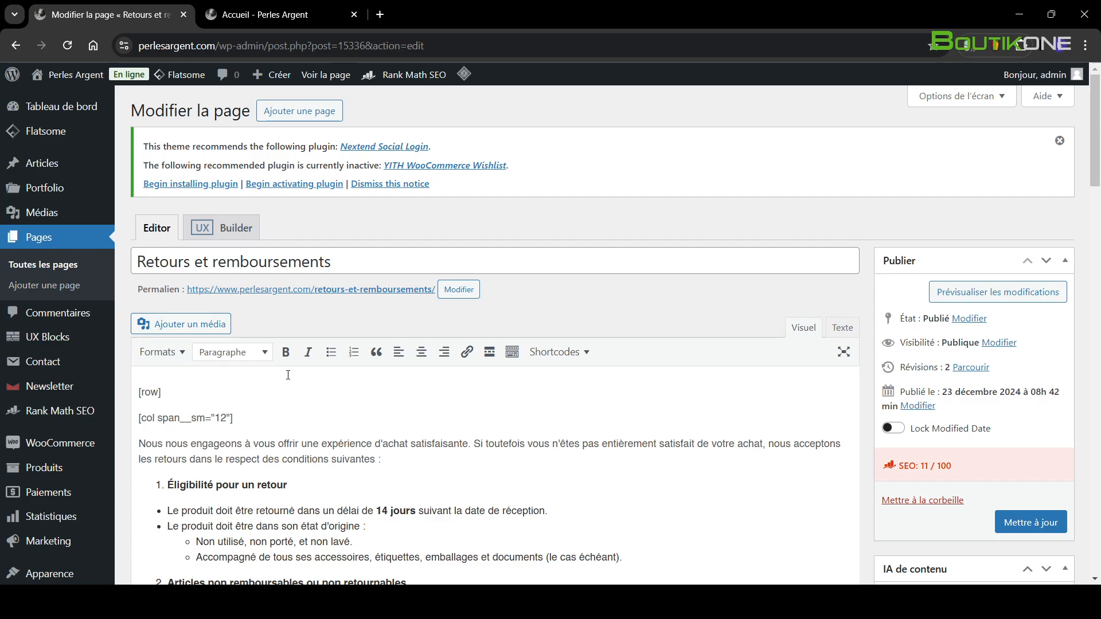
left_click(554, 396)
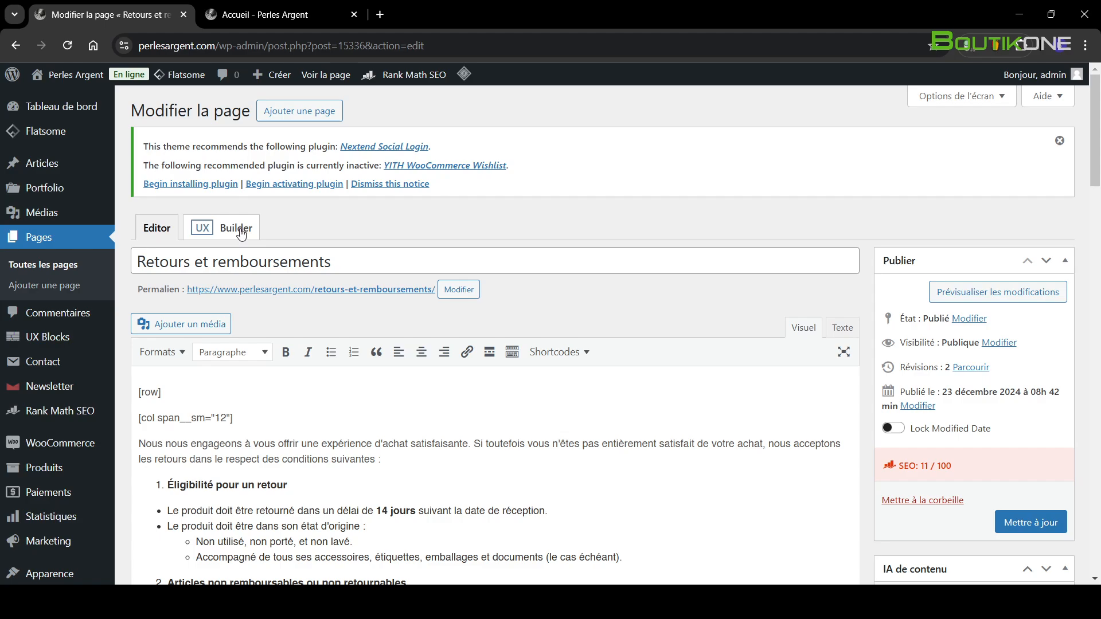
- Update the page and check the published policy on the site from its title down to the footer
mouse_move(183, 85)
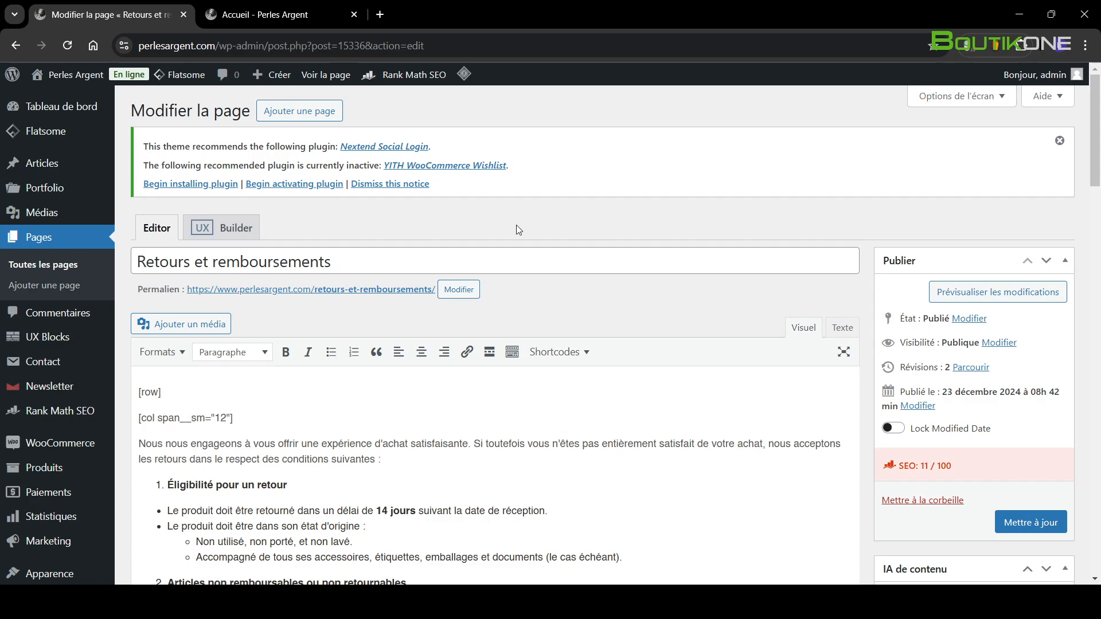
left_click(1030, 522)
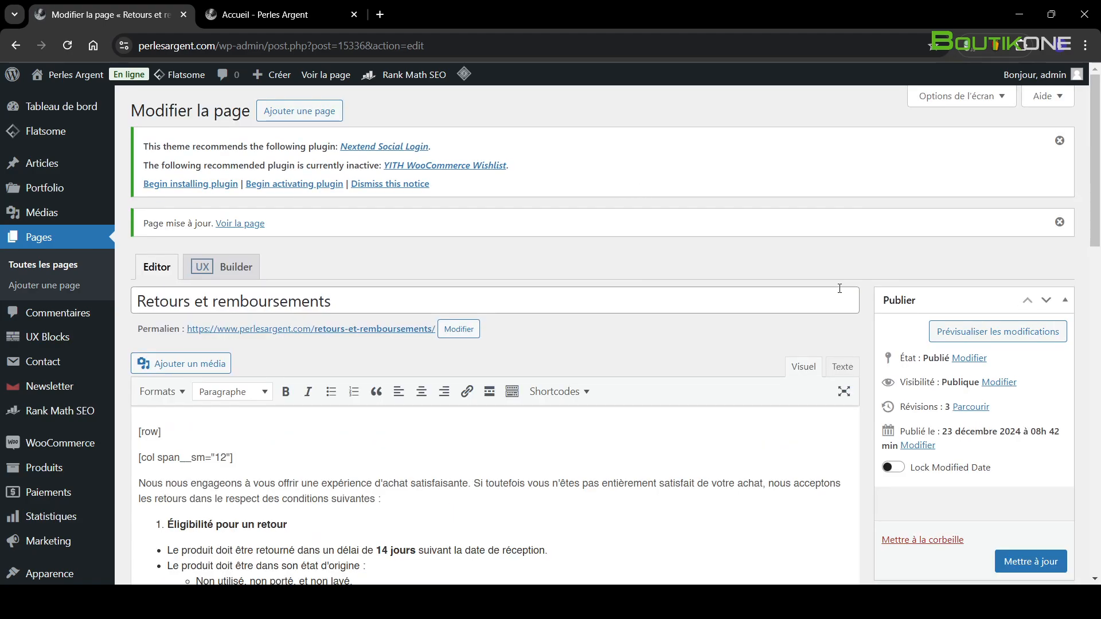
left_click(325, 73)
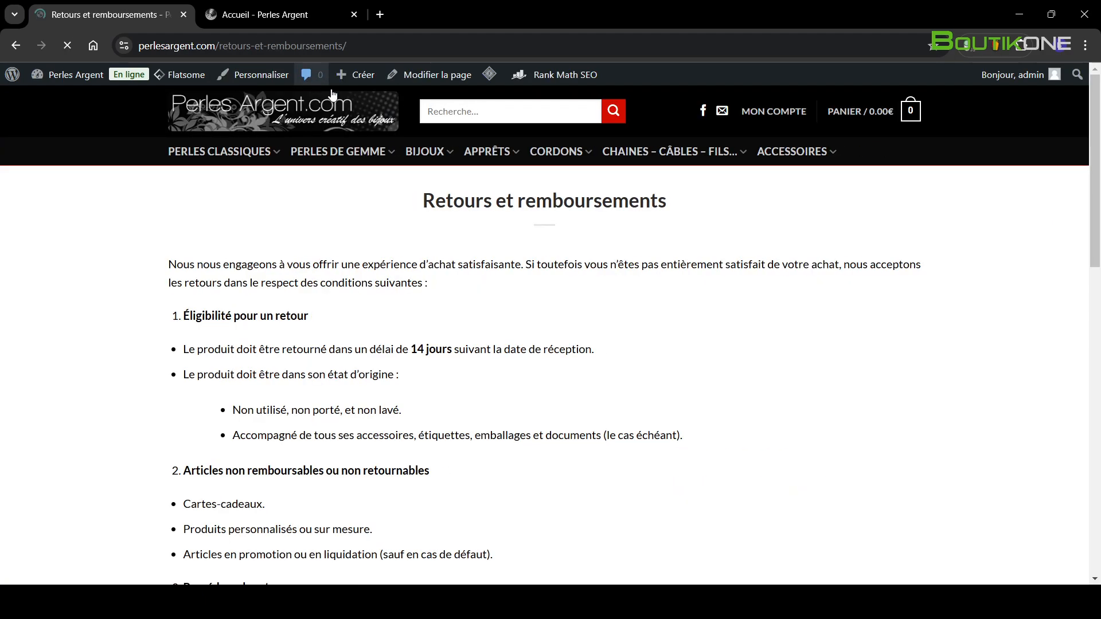
scroll(699, 287, "down", 15)
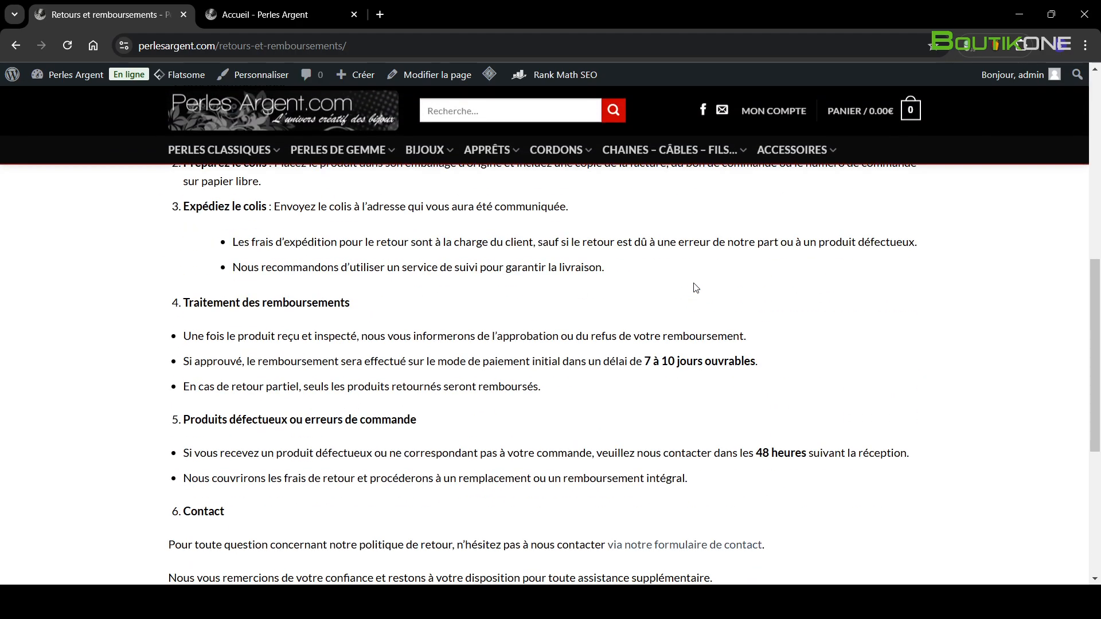
scroll(659, 299, "up", 15)
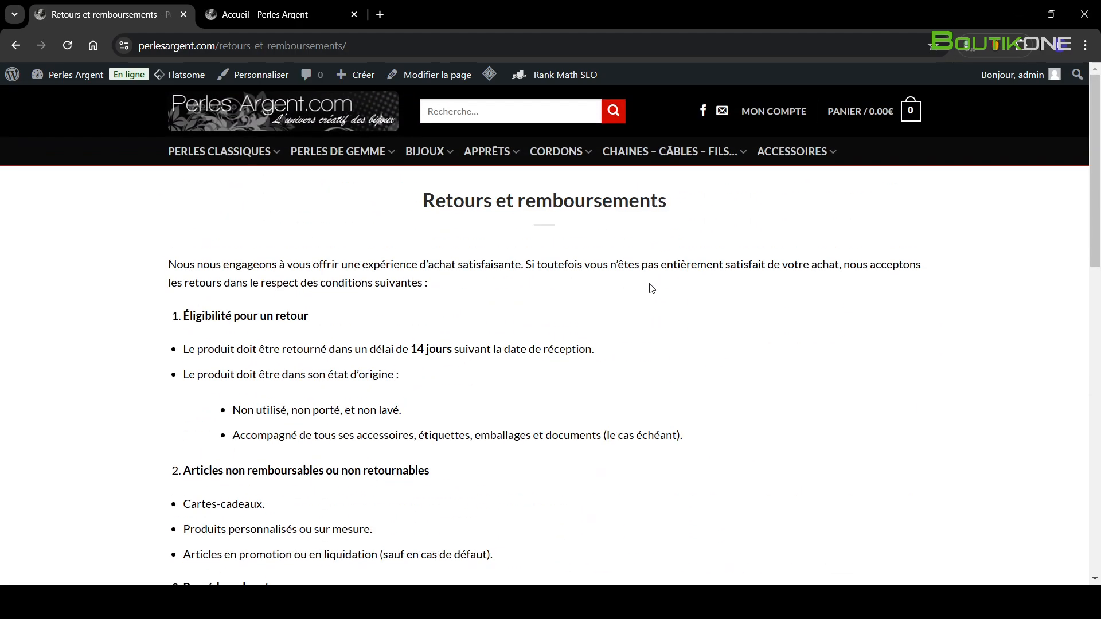
scroll(696, 405, "down", 10)
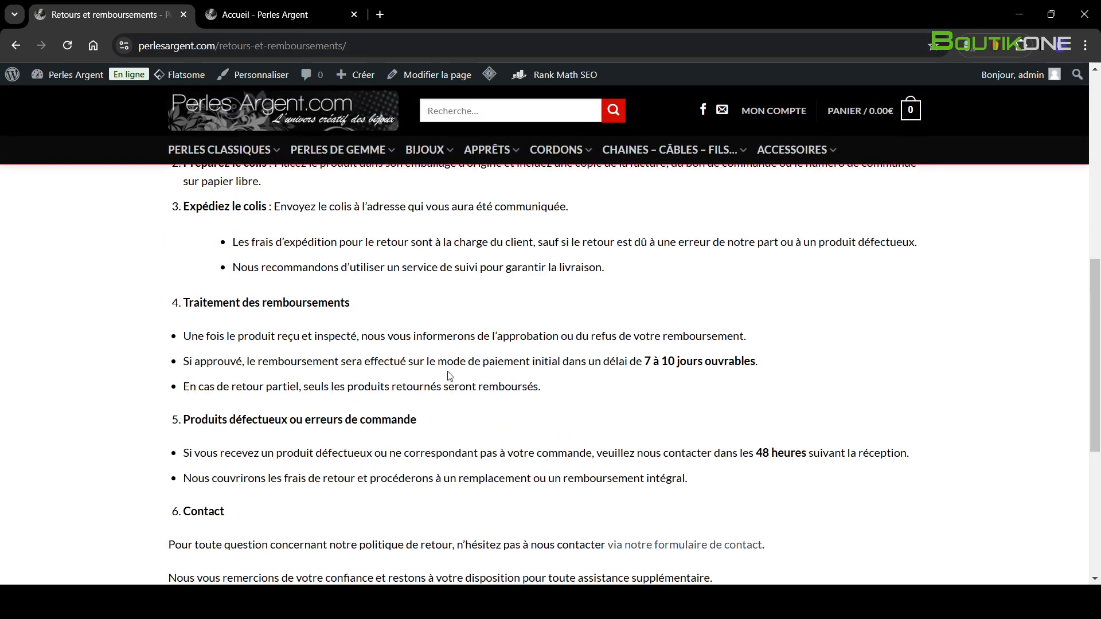
scroll(507, 374, "down", 6)
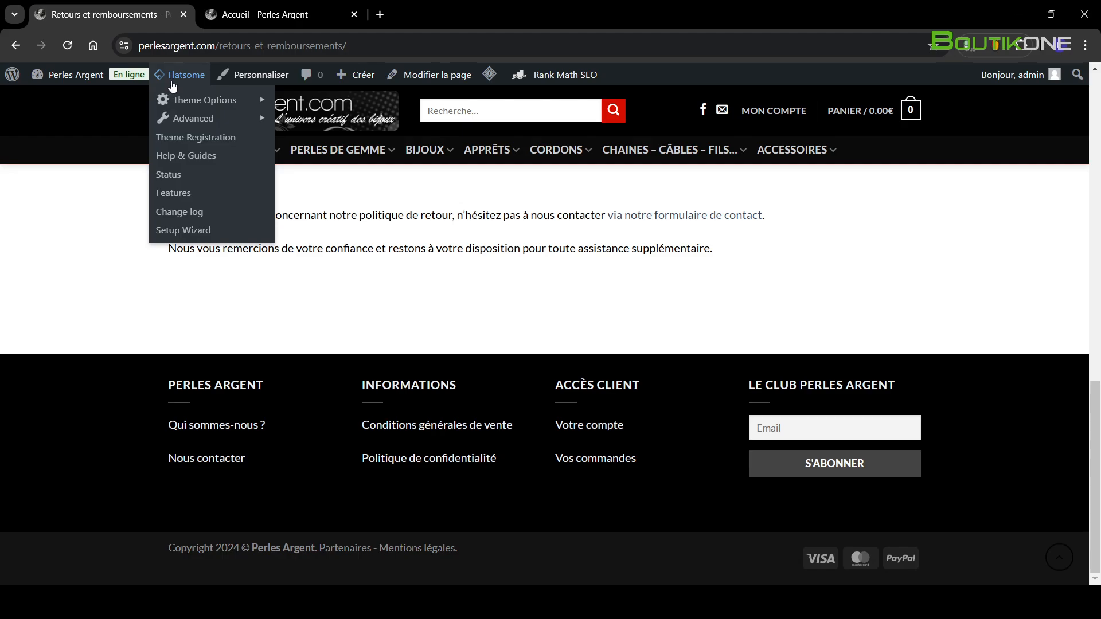
- Open the Flatsome theme's footer options and go to the footer widgets for editing
mouse_move(188, 108)
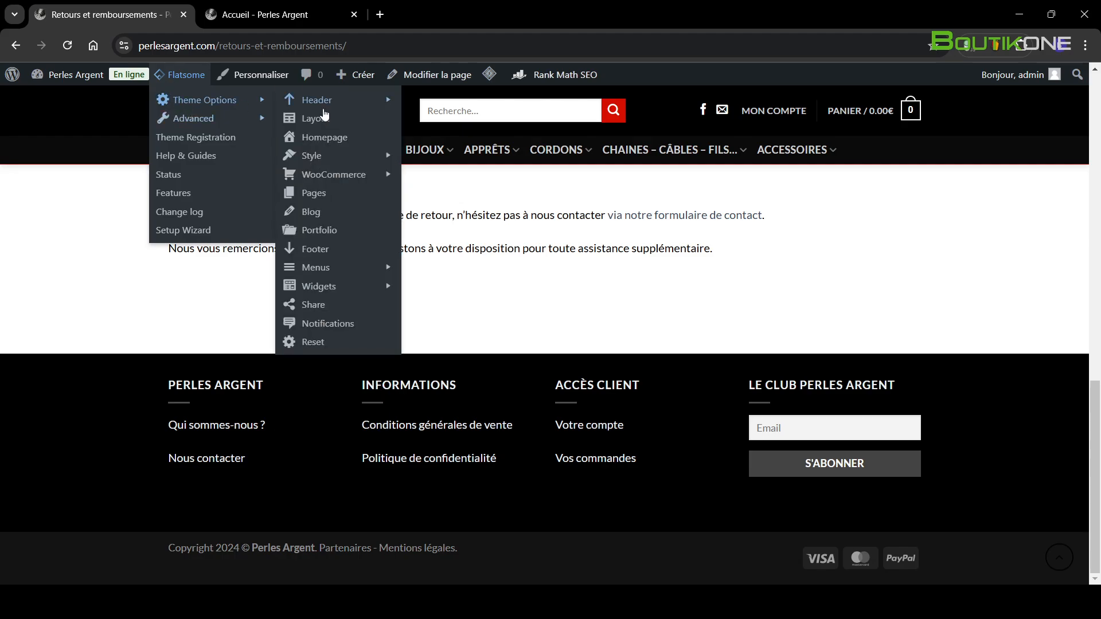
left_click(327, 254)
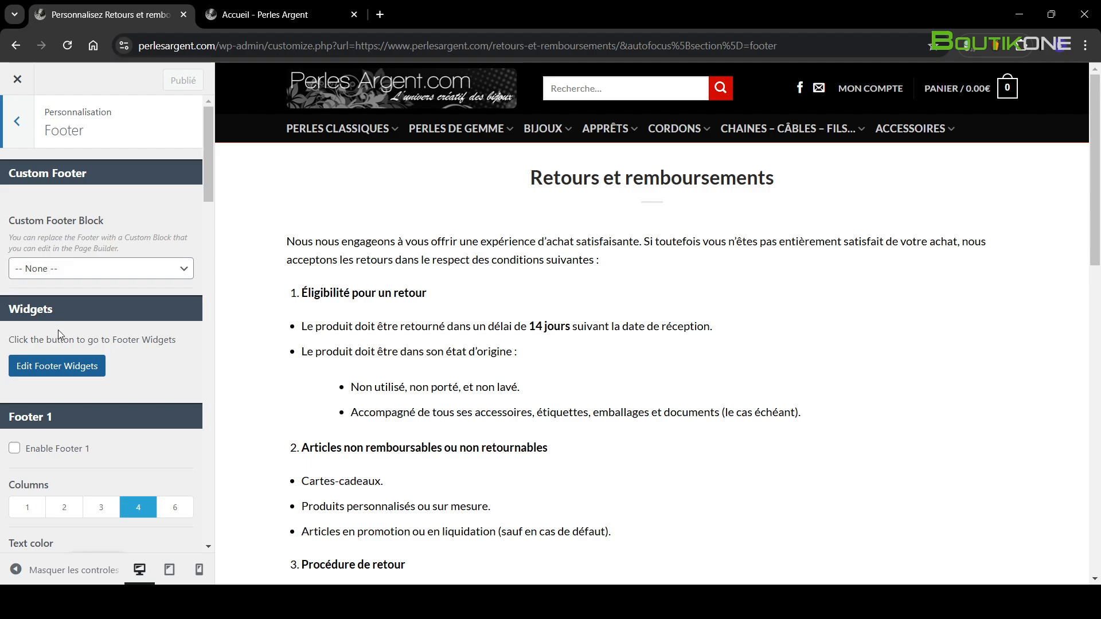
scroll(137, 281, "down", 2)
scroll(140, 295, "down", 4)
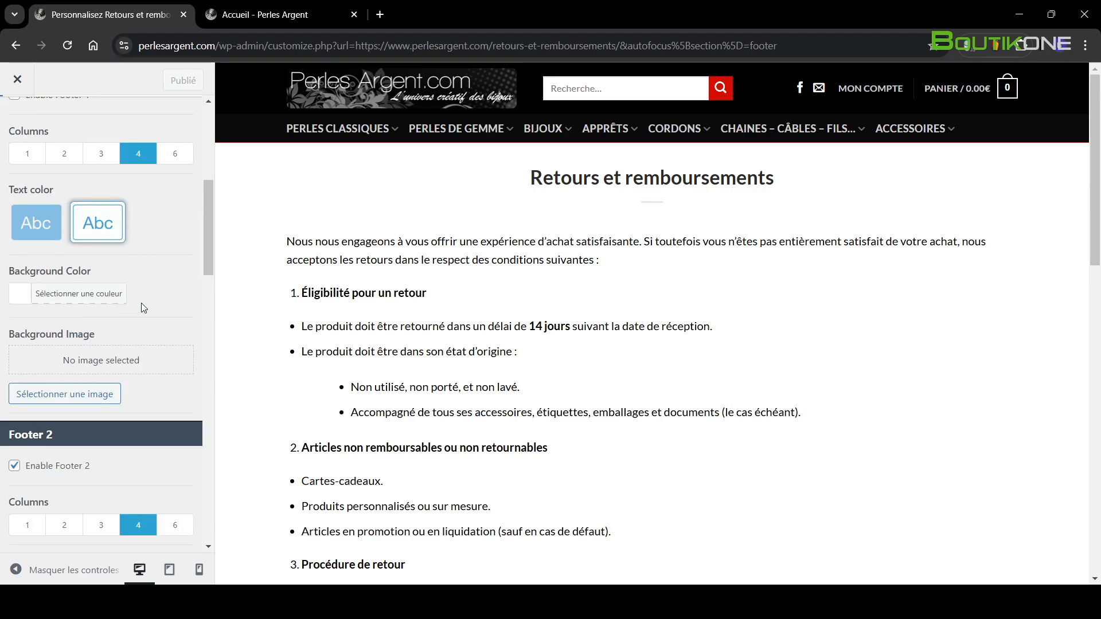
scroll(66, 296, "up", 4)
scroll(54, 246, "down", 3)
scroll(58, 241, "down", 5)
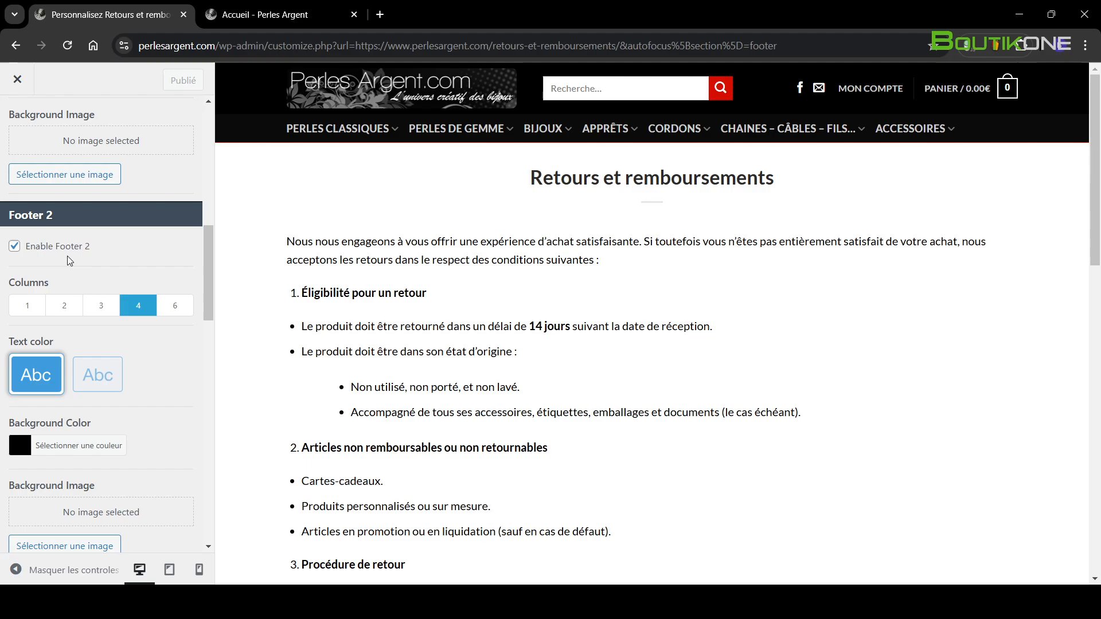
scroll(95, 281, "up", 7)
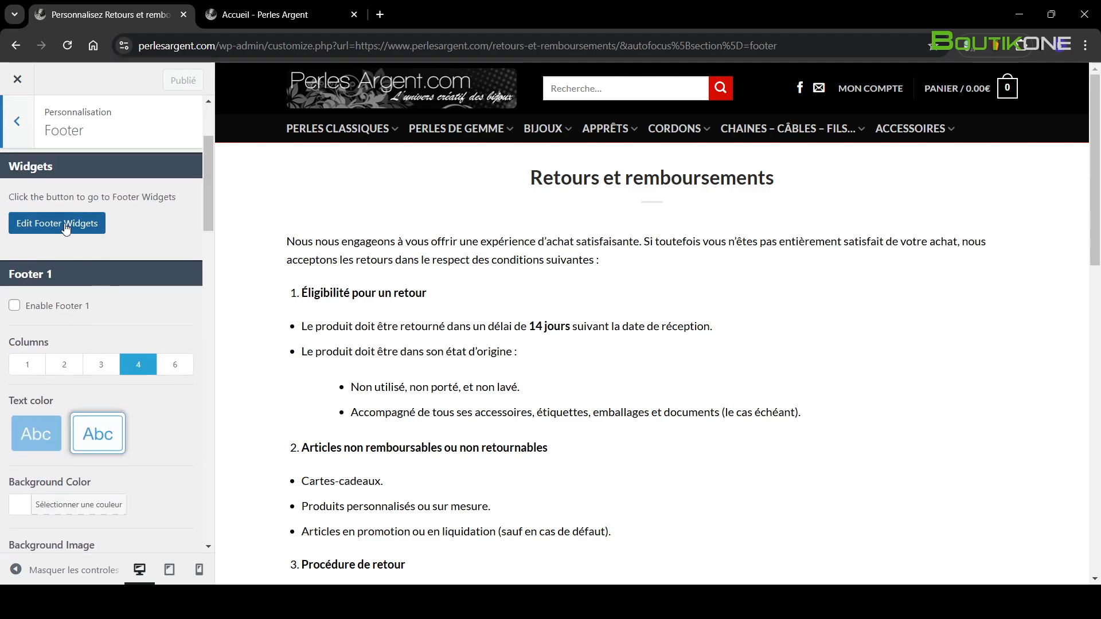
left_click(62, 230)
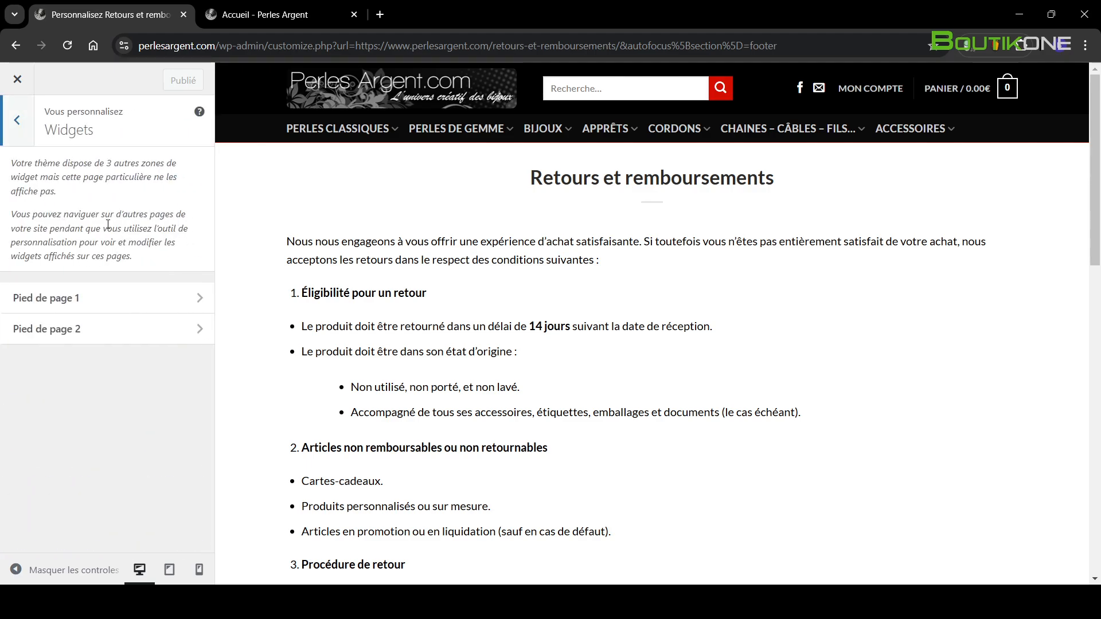
- In the Pied de page 2 Informations widget, add a non-bold "Retours et remboursements" line below Politique de confidentialité
left_click(97, 340)
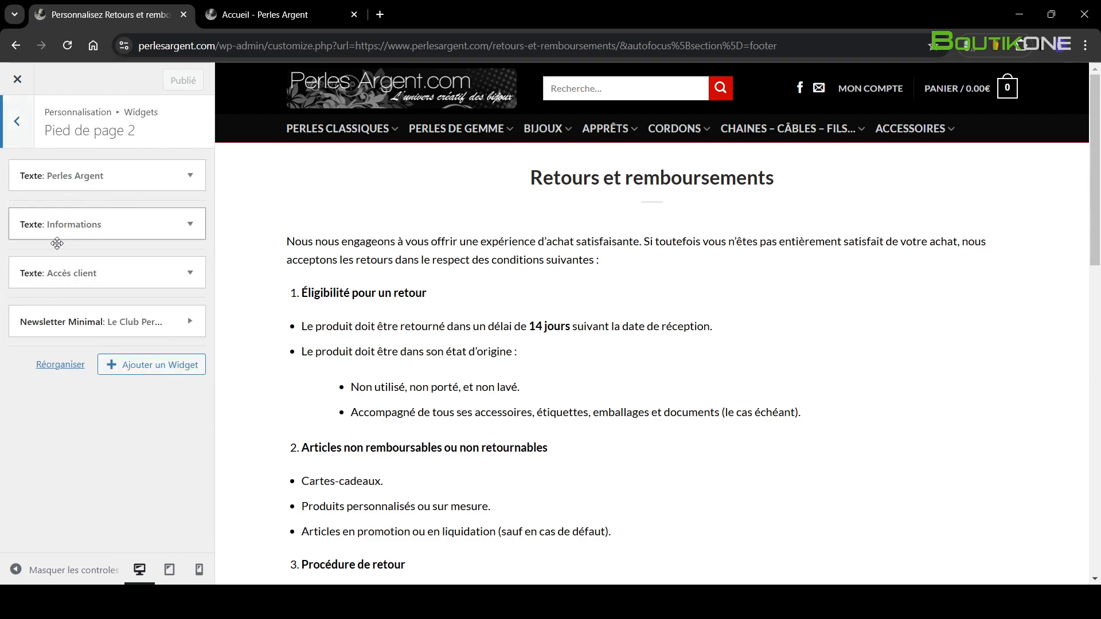
left_click(185, 226)
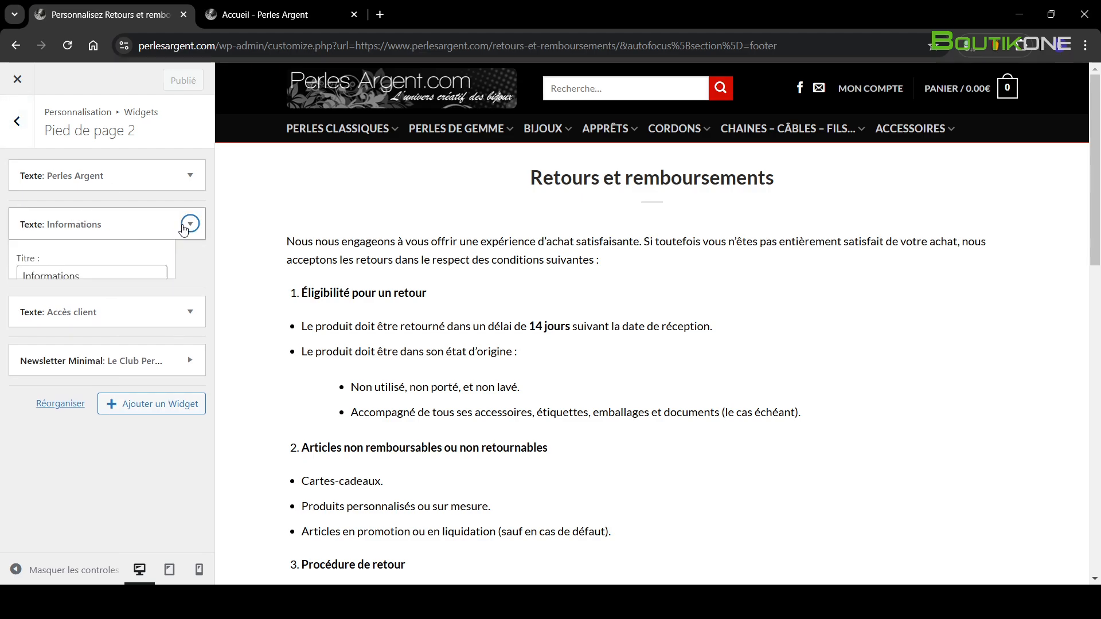
left_click(175, 427)
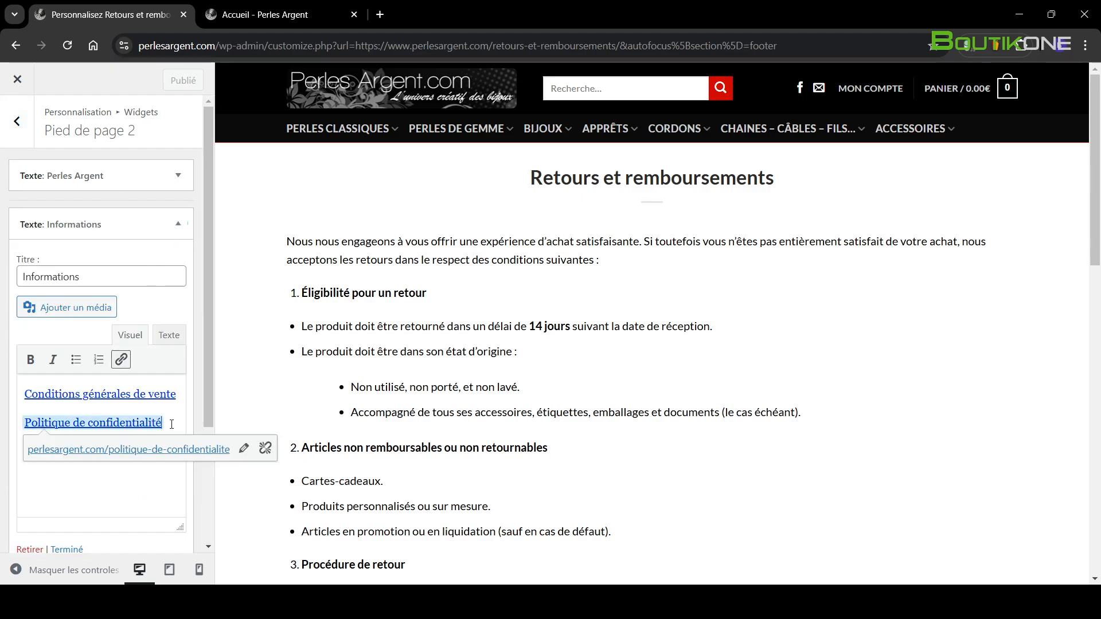
key("Return")
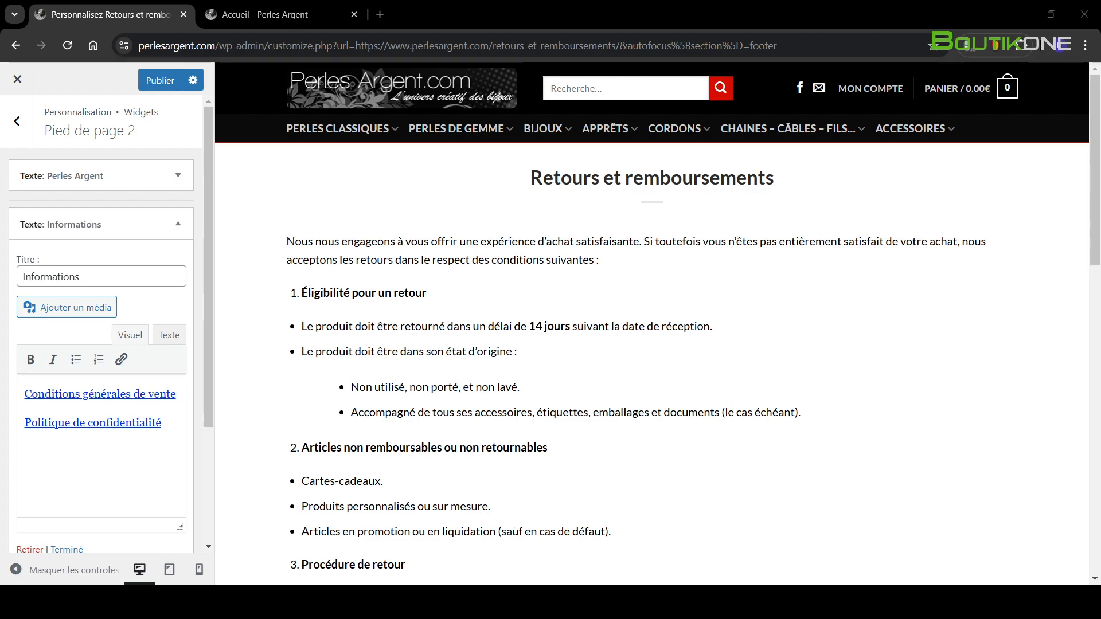
key("alt+Tab")
type("Retours et remboursements")
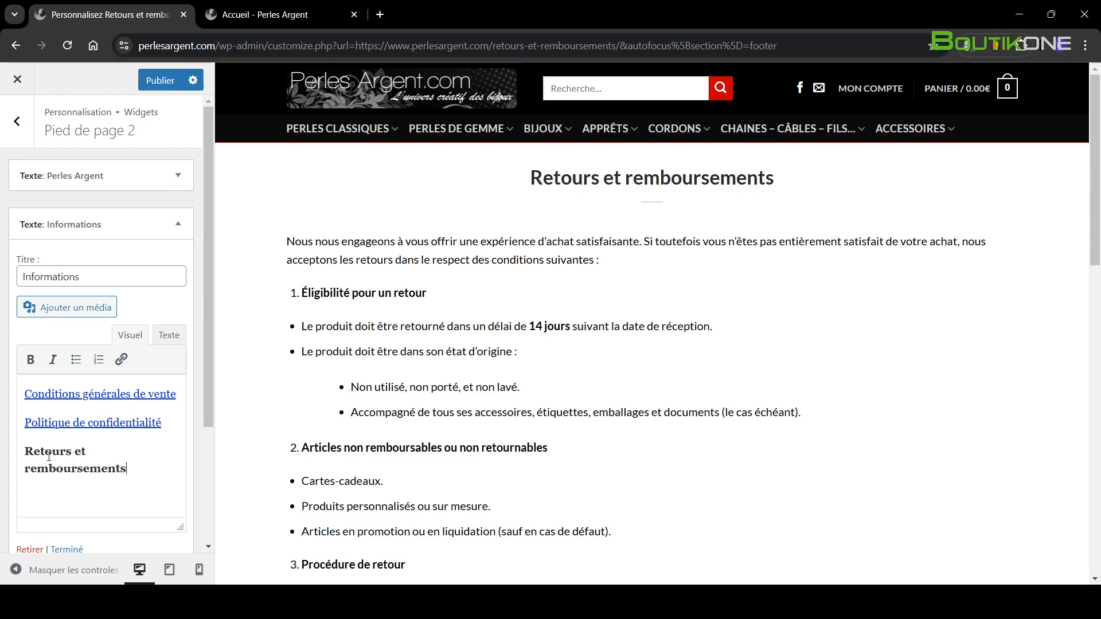
left_click_drag(135, 475, 2, 447)
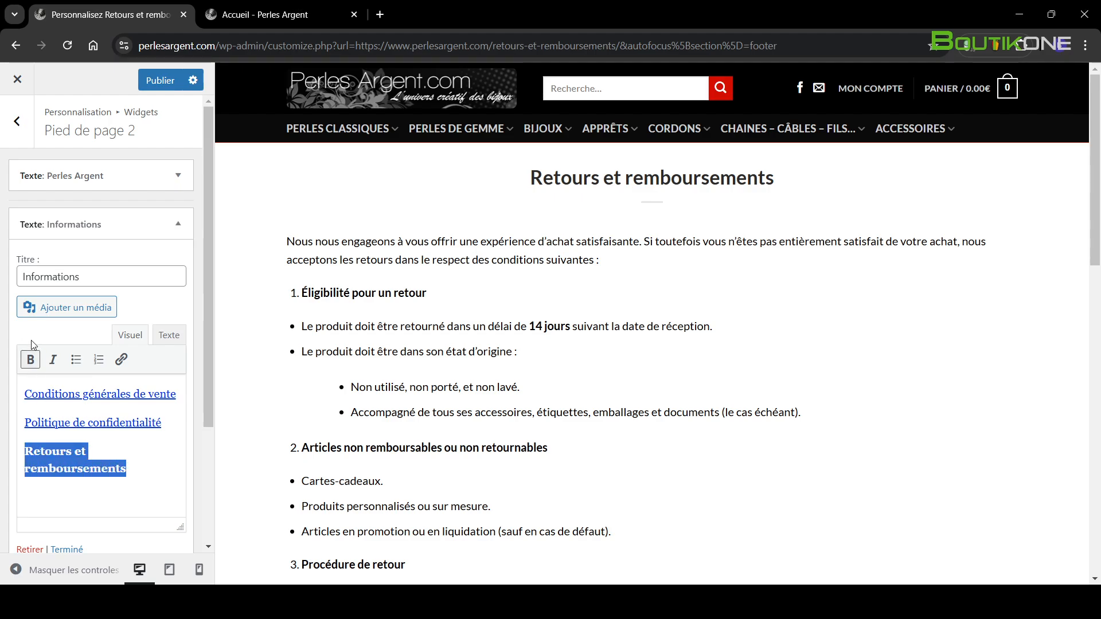
left_click(30, 360)
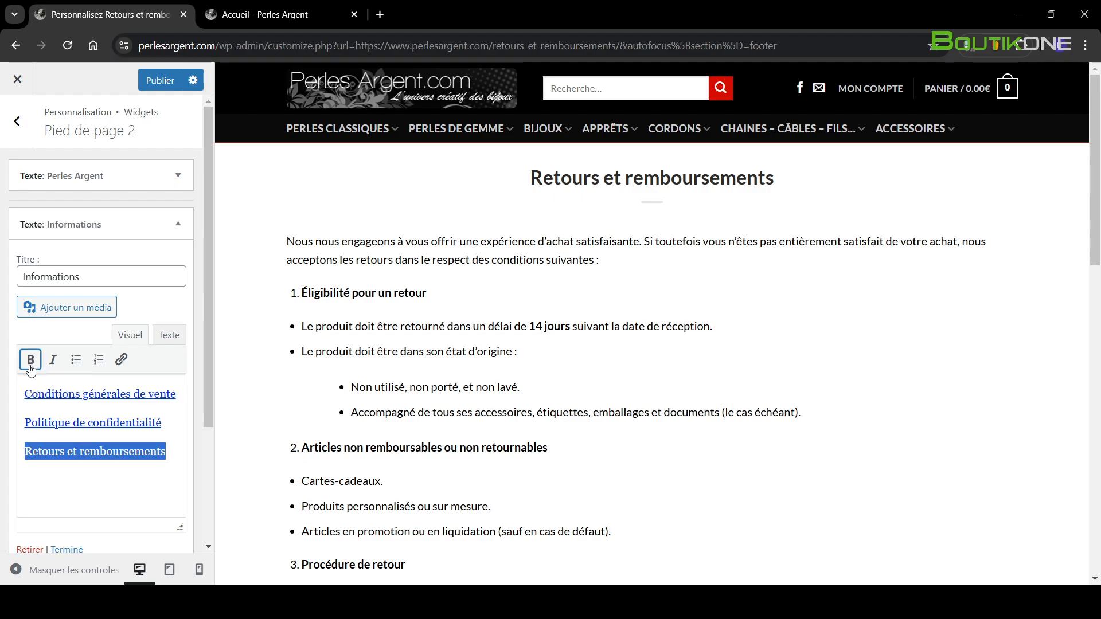
- Link the "Retours et remboursements" text to the page of the same name, found by searching "retour", and publish the customization
left_click(119, 362)
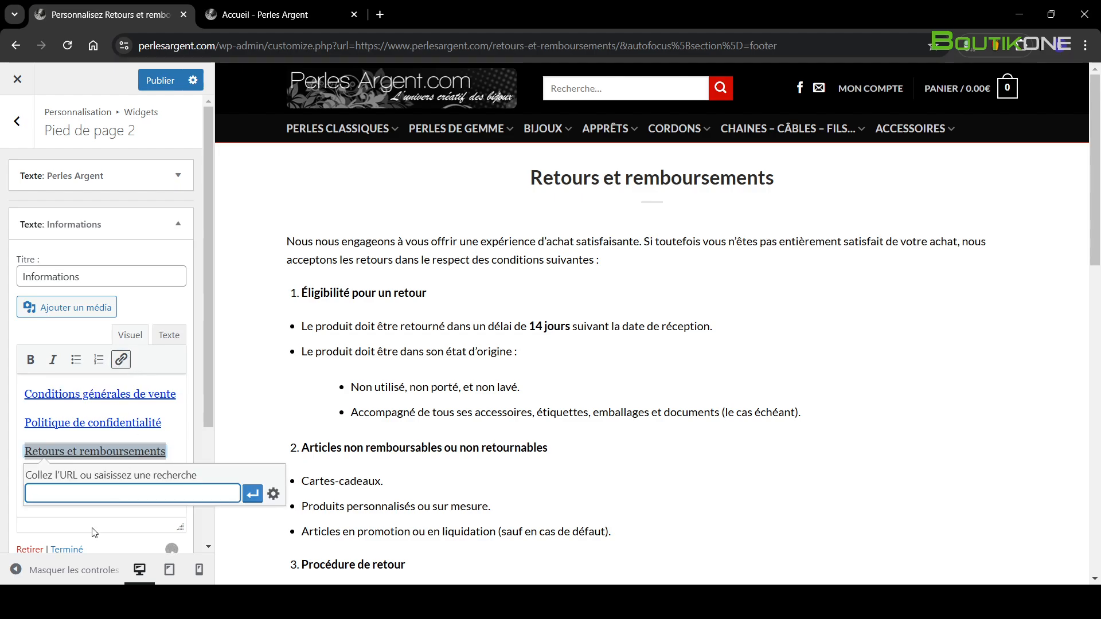
type("retour")
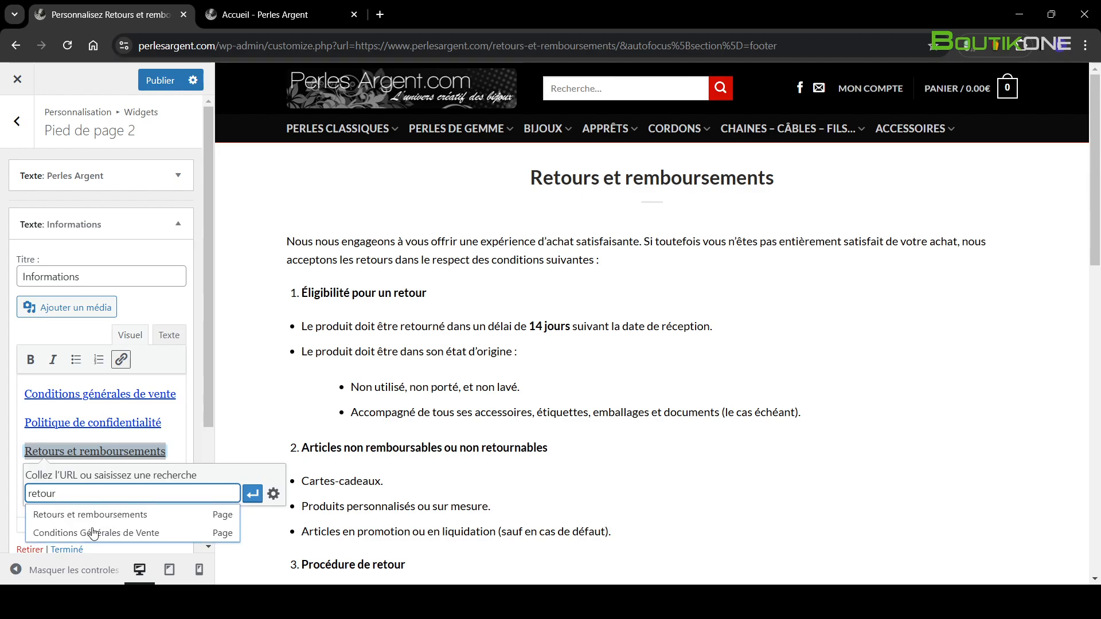
left_click(118, 514)
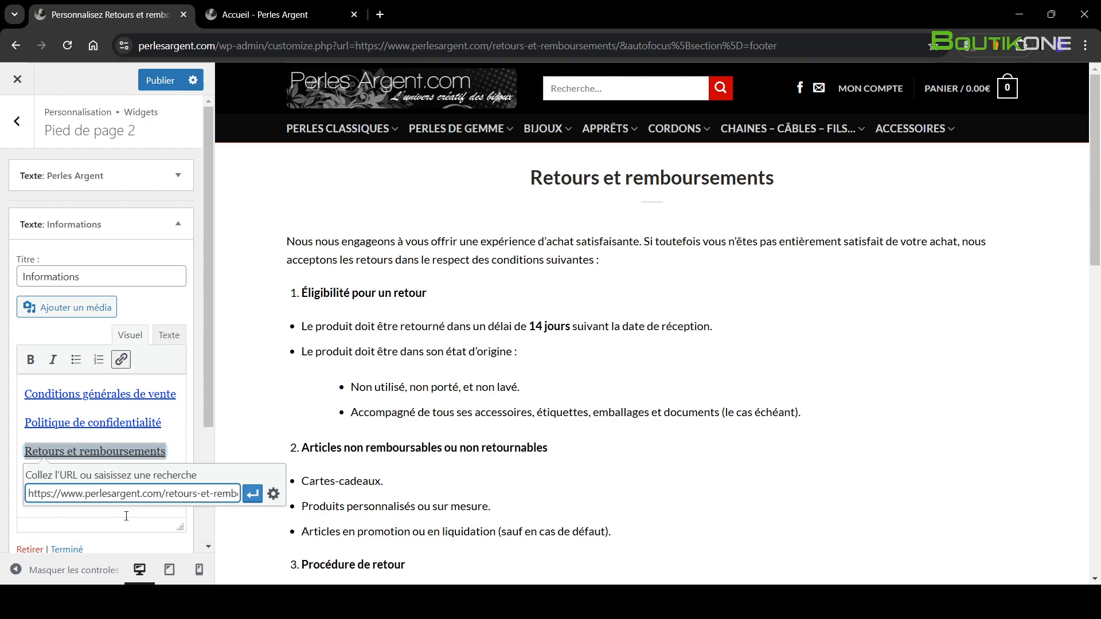
left_click(252, 494)
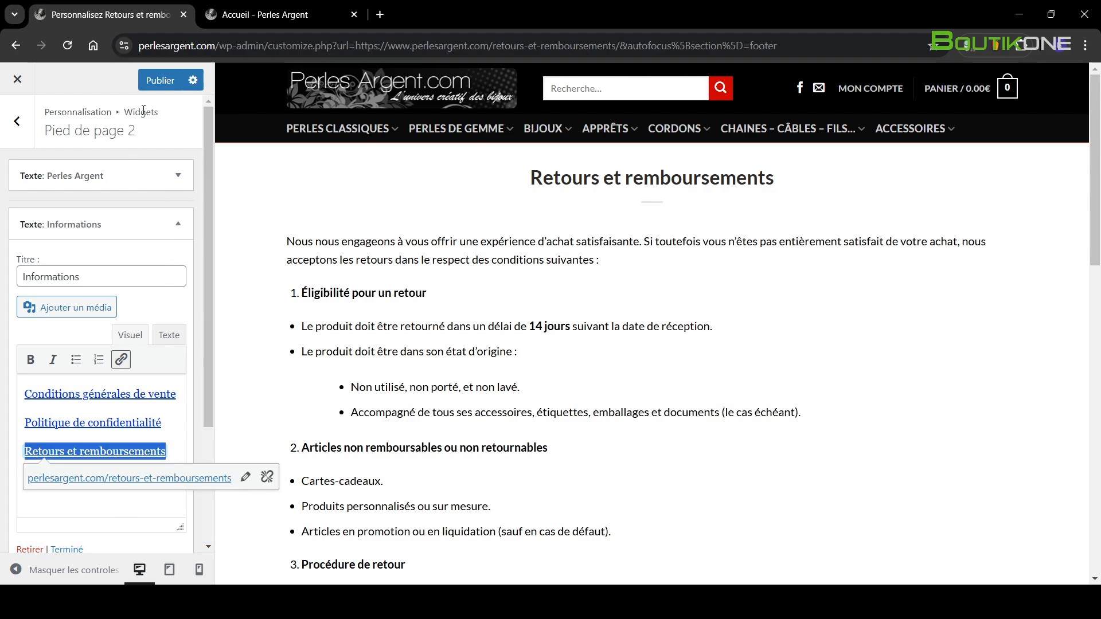
left_click(165, 79)
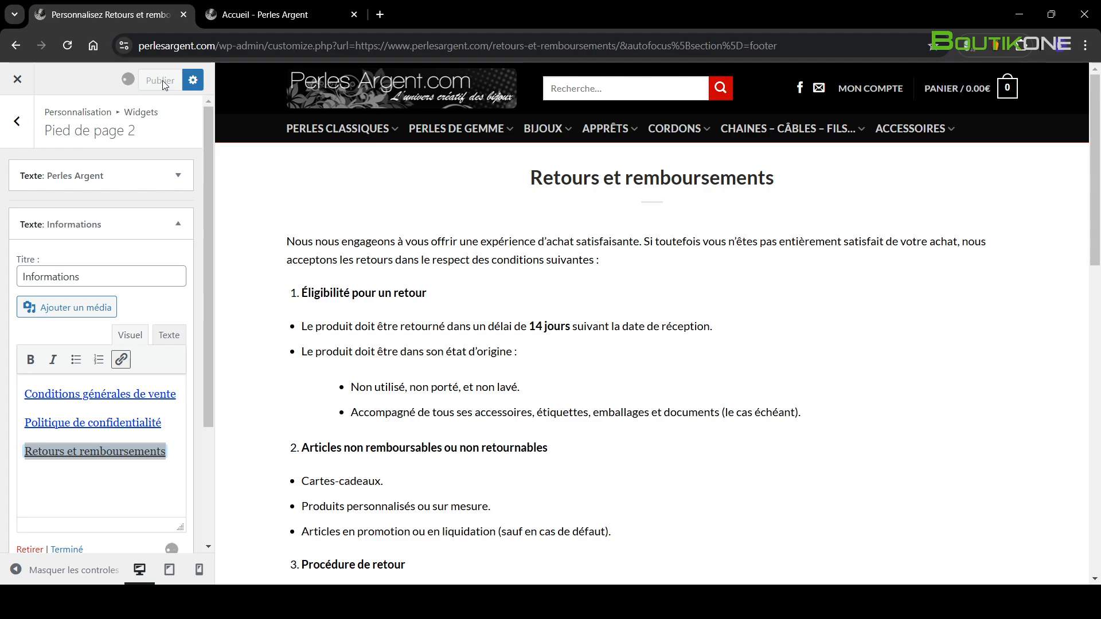
- Test the Retours et remboursements footer link from the reloaded shop home page and review the opened page down to its footer
left_click(277, 7)
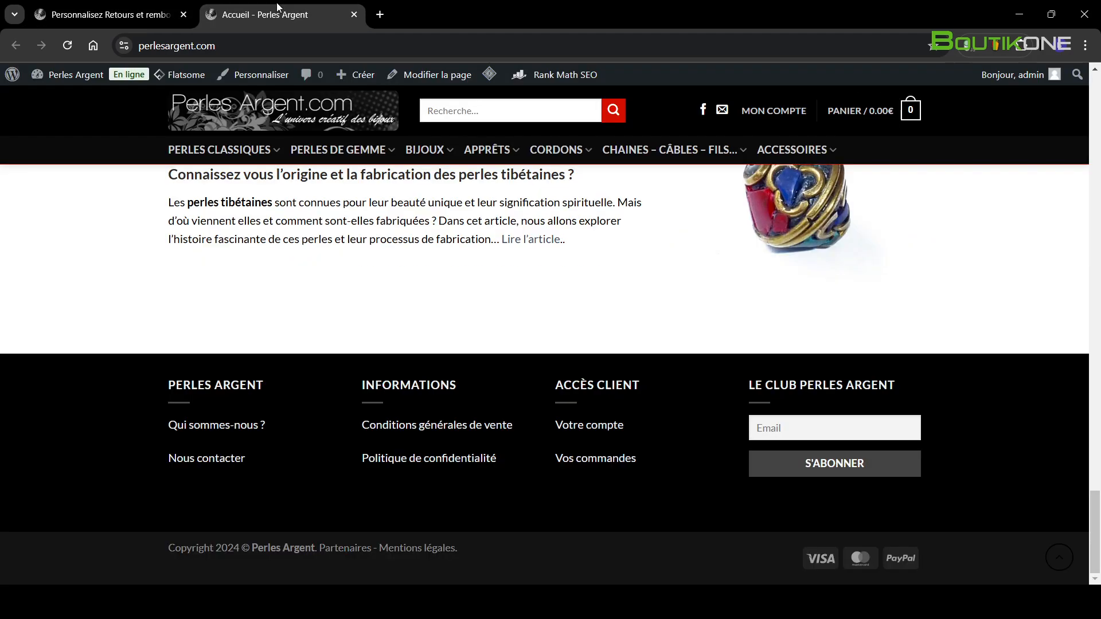
left_click(67, 46)
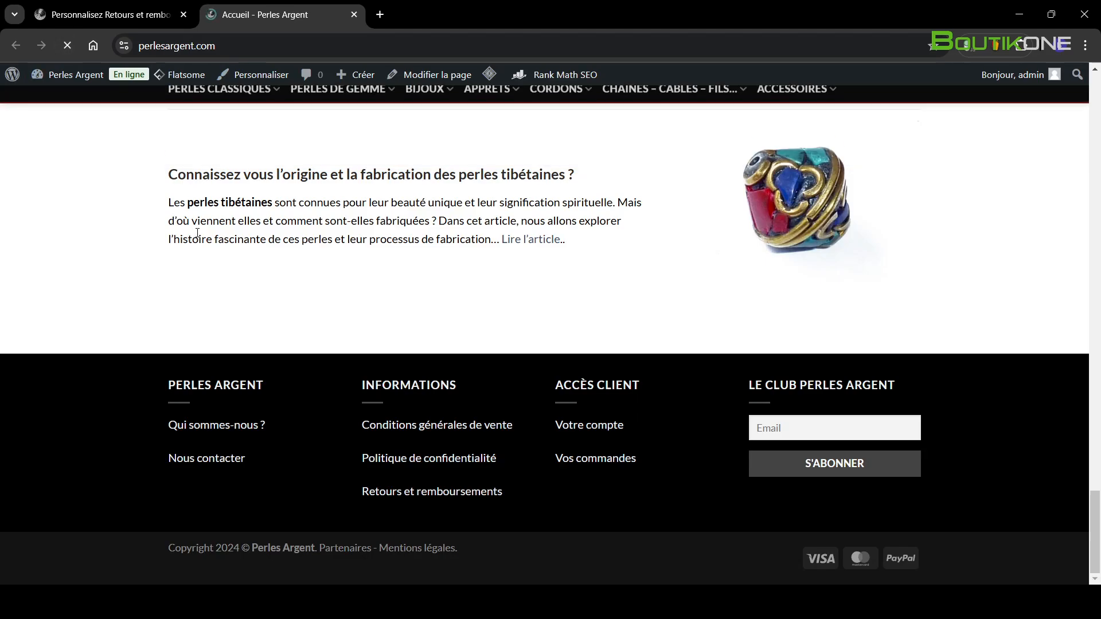
left_click(480, 494)
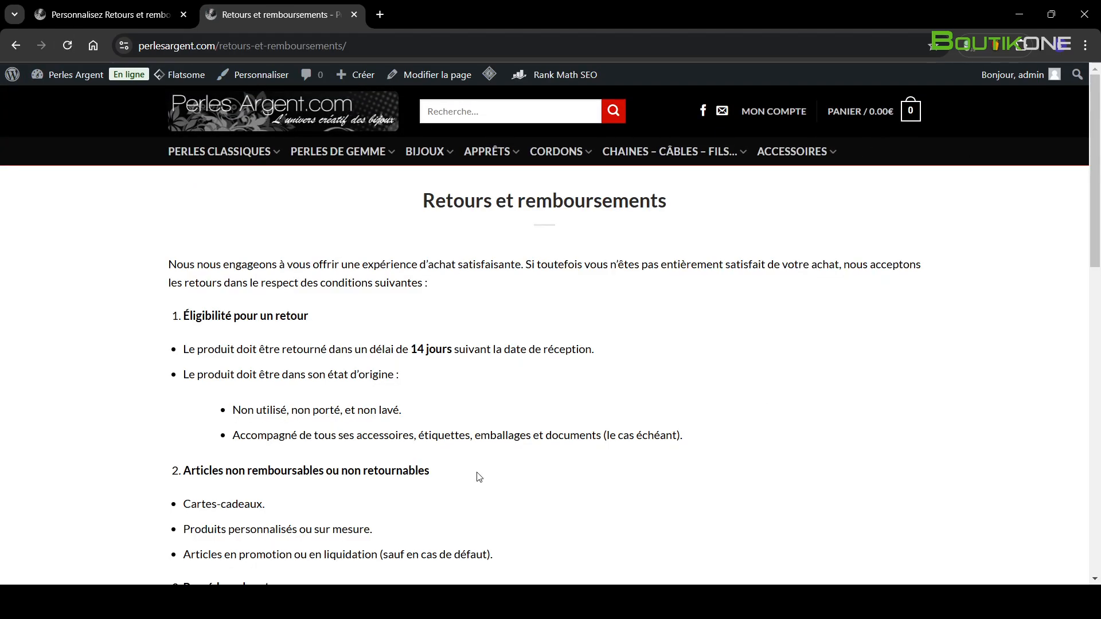
scroll(622, 373, "down", 15)
scroll(631, 352, "up", 18)
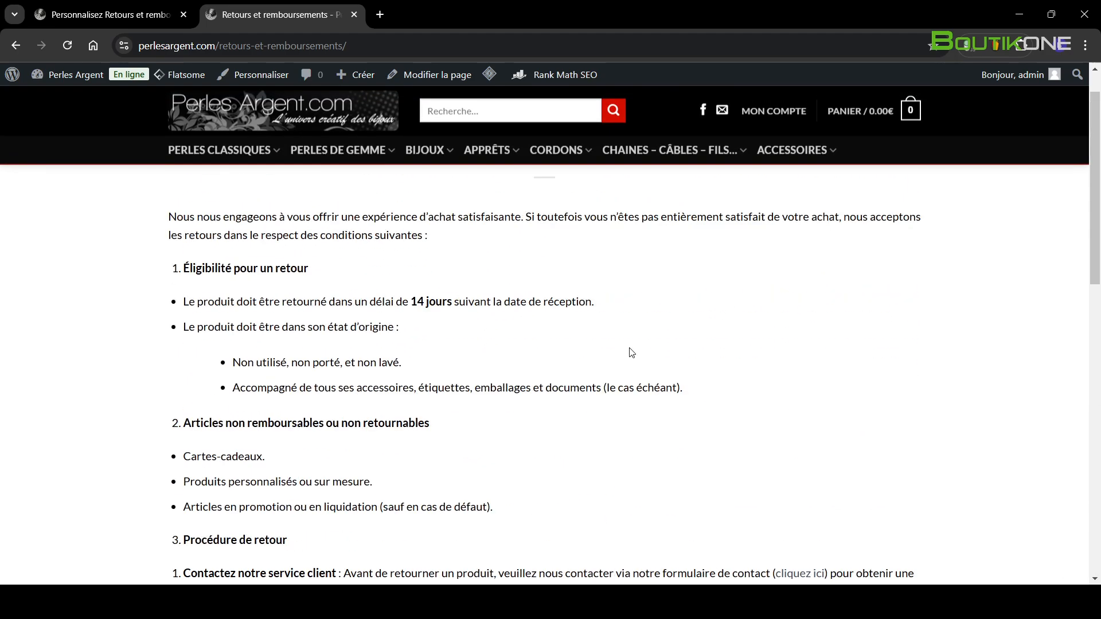
scroll(632, 353, "up", 1)
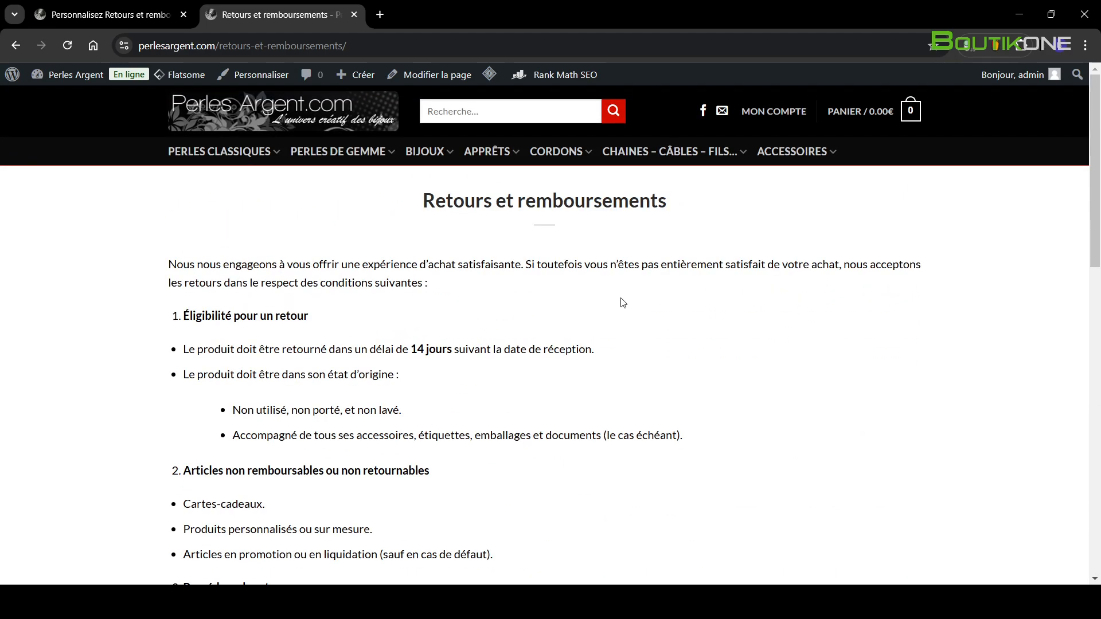
scroll(631, 295, "down", 15)
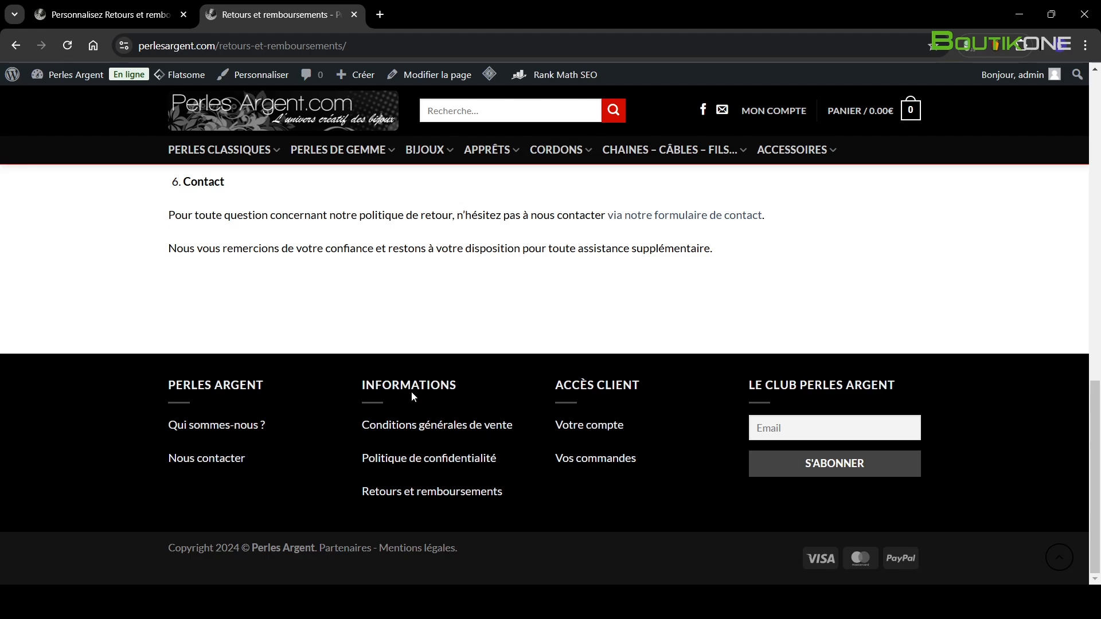
scroll(518, 363, "up", 15)
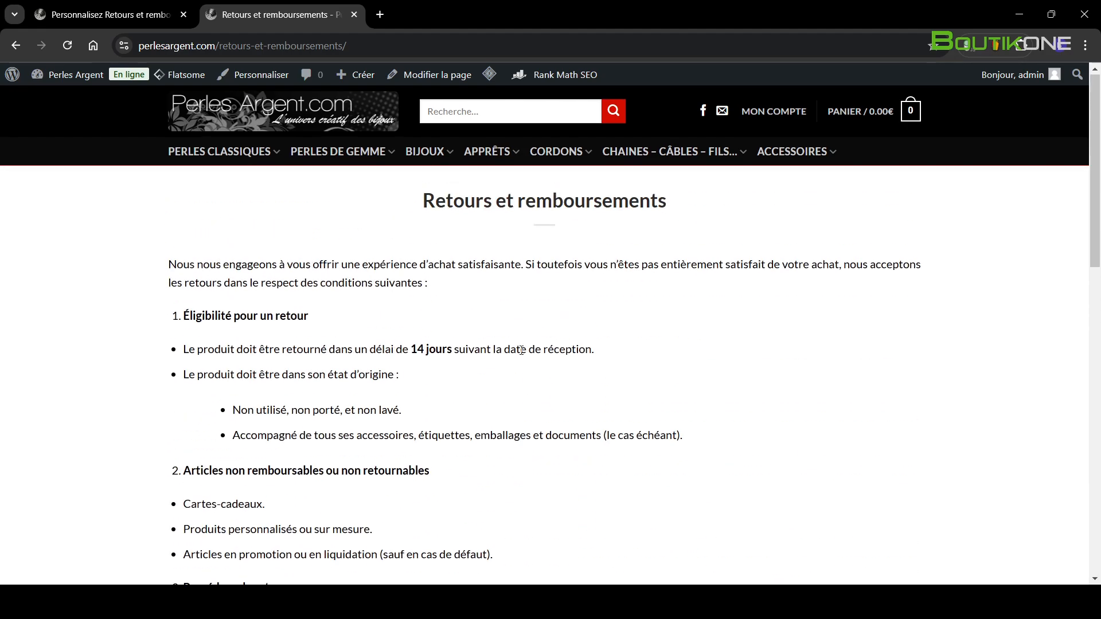